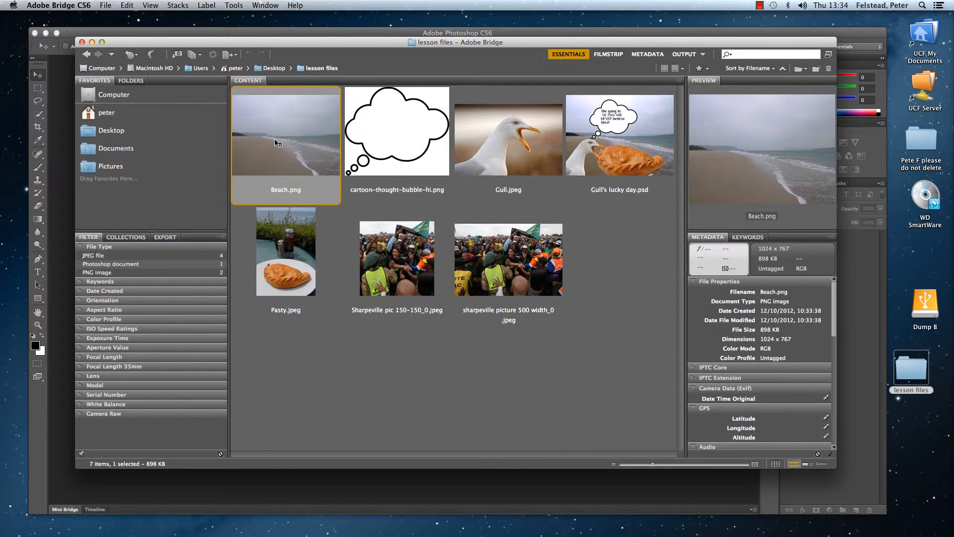
Open Beach.png from the lesson files folder in Adobe Photoshop CS6.
{"action": "right_click", "coordinate": [275, 142]}
{"action": "mouse_move", "coordinate": [297, 159]}
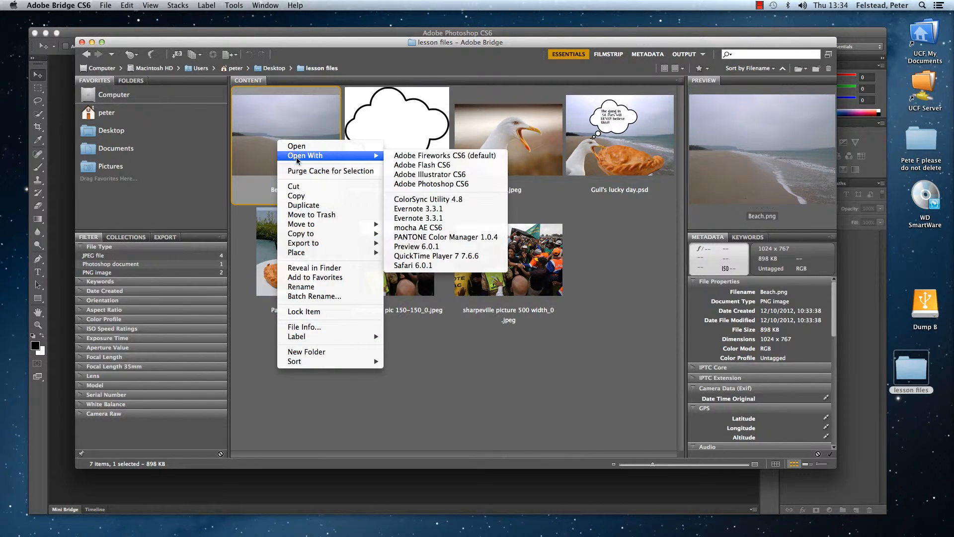
{"action": "left_click", "coordinate": [428, 186]}
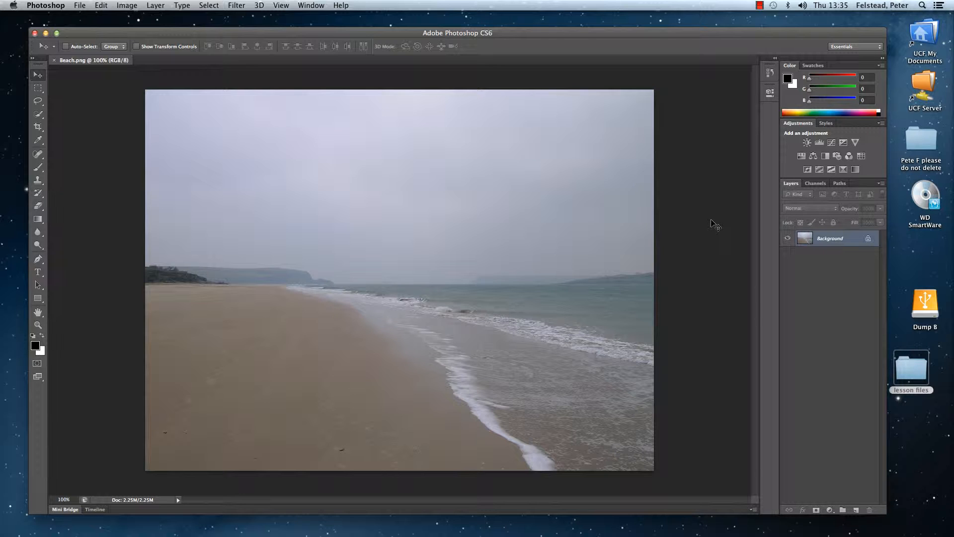
Convert the locked Background into a regular layer named Beach.
{"action": "double_click", "coordinate": [867, 241]}
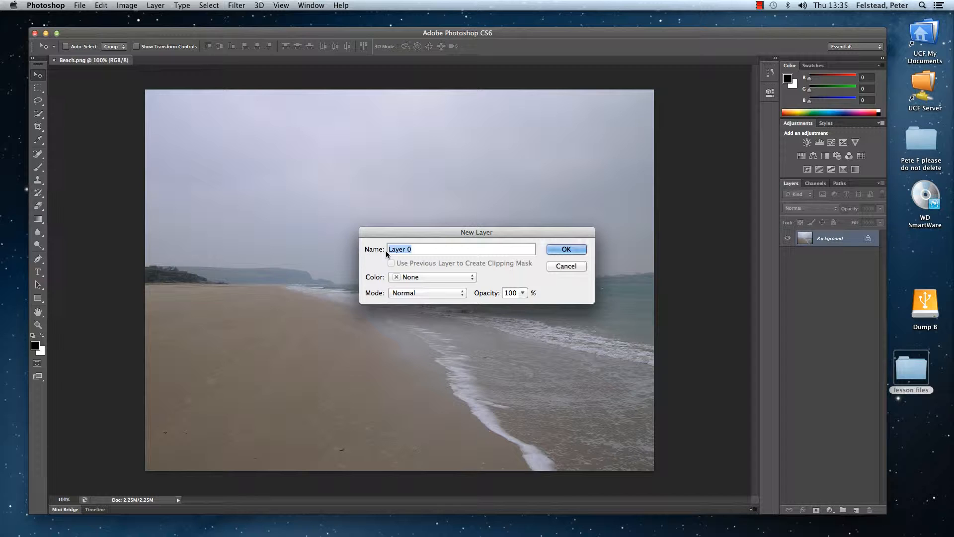
{"action": "key", "text": "BackSpace"}
{"action": "type", "text": "Beech"}
{"action": "left_click", "coordinate": [401, 250]}
{"action": "key", "text": "BackSpace"}
{"action": "type", "text": "ach"}
{"action": "left_click", "coordinate": [561, 249]}
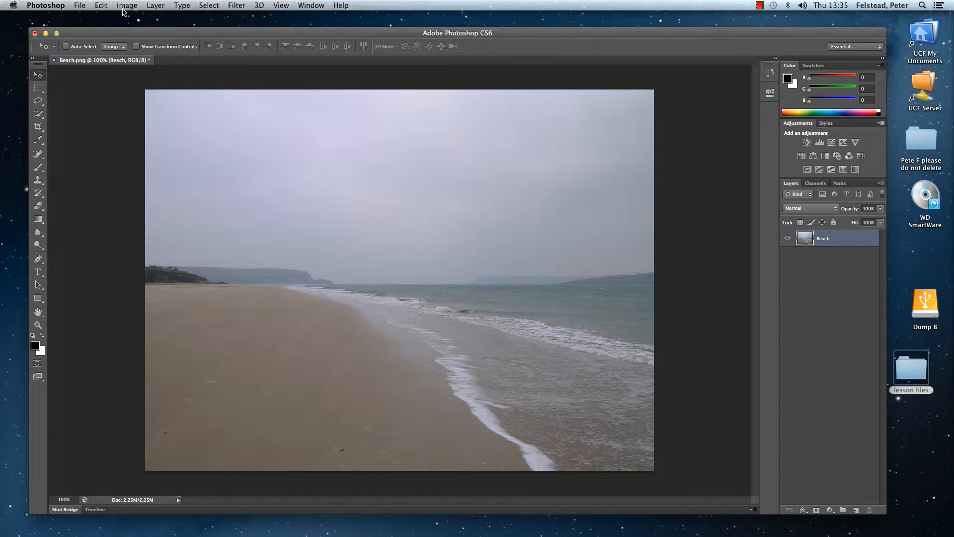
Apply a Levels adjustment to the Beach layer with input levels of 75, 1.19 and 214.
{"action": "left_click", "coordinate": [124, 7]}
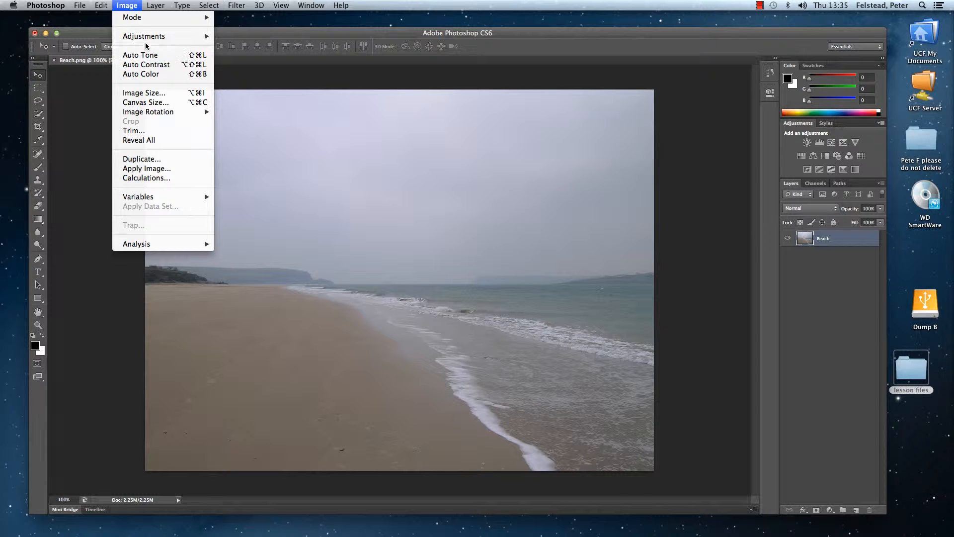
{"action": "mouse_move", "coordinate": [145, 39]}
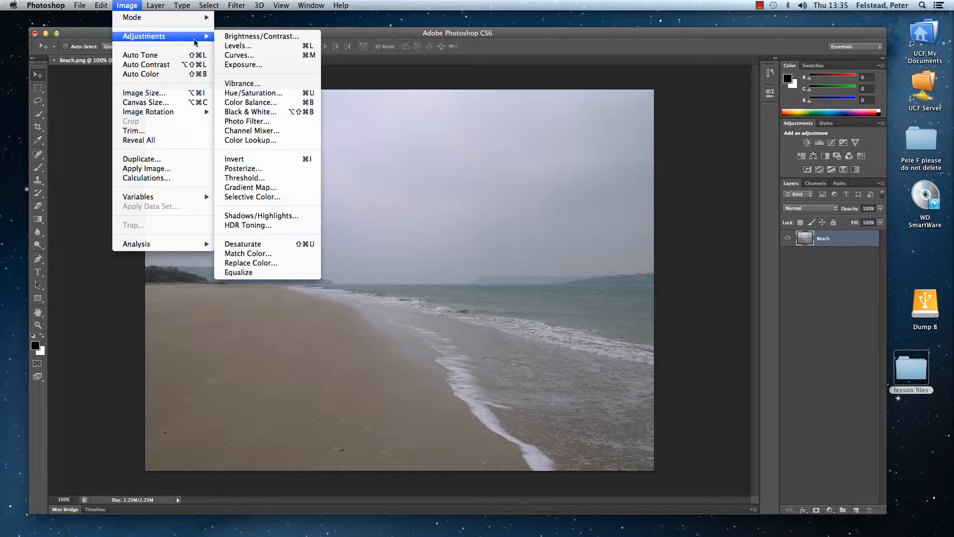
{"action": "left_click", "coordinate": [234, 46]}
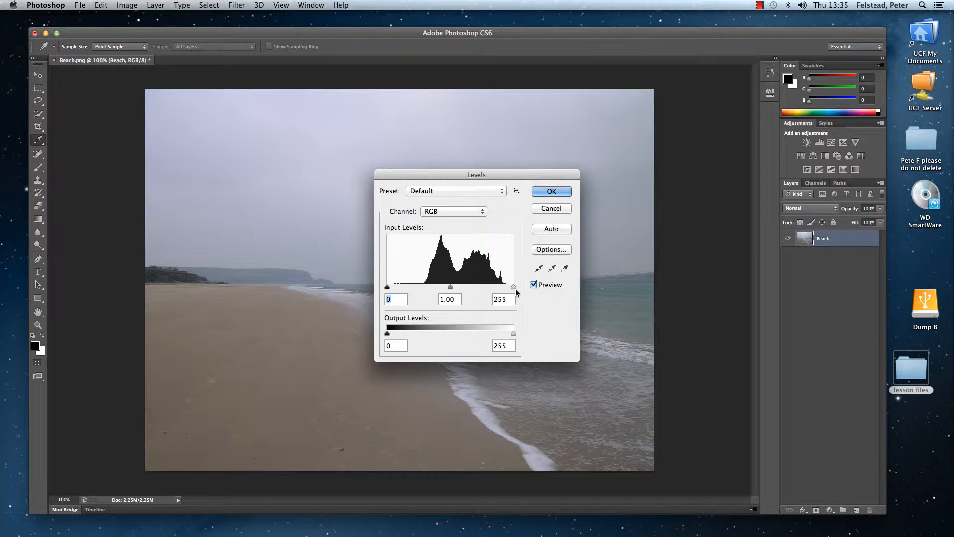
{"action": "left_click_drag", "start_coordinate": [387, 289], "coordinate": [423, 288]}
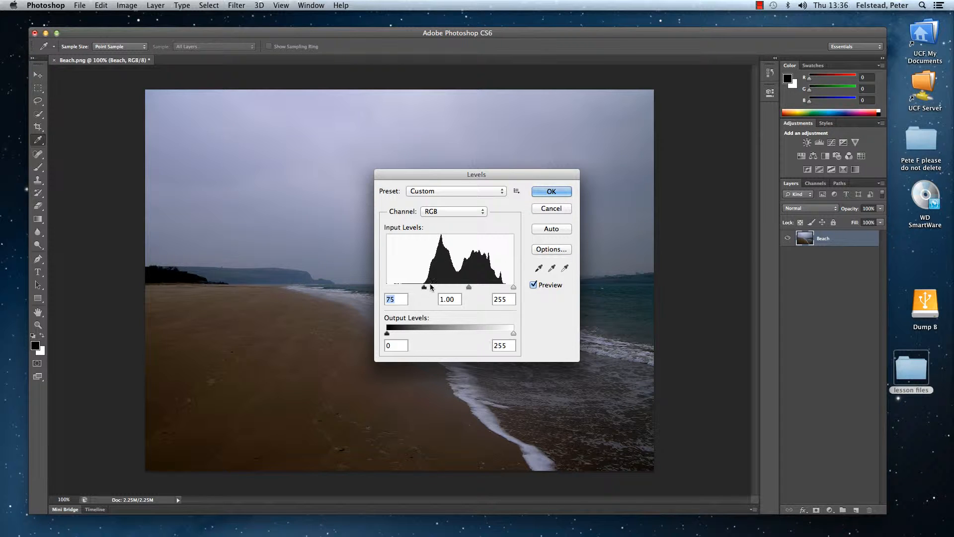
{"action": "left_click_drag", "start_coordinate": [514, 290], "coordinate": [453, 291]}
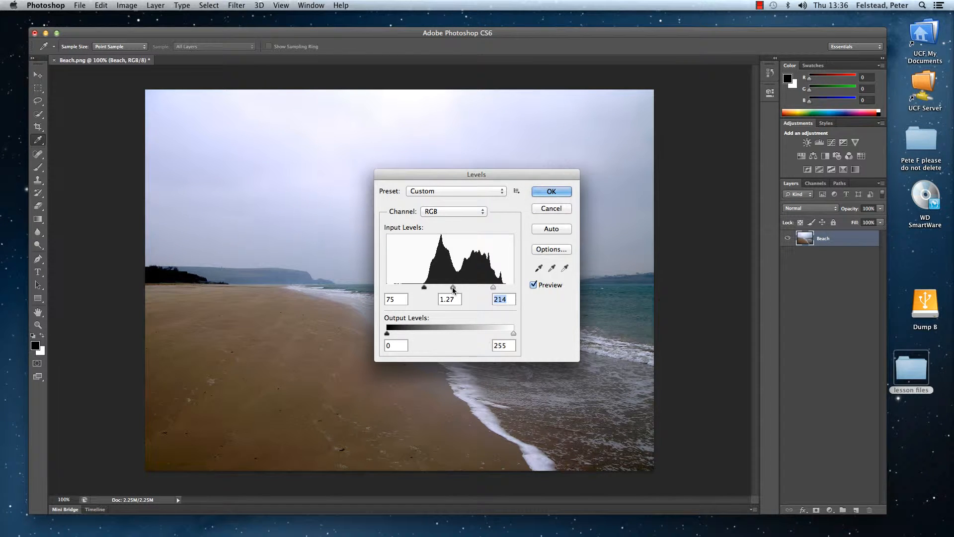
{"action": "left_click_drag", "start_coordinate": [453, 291], "coordinate": [454, 291]}
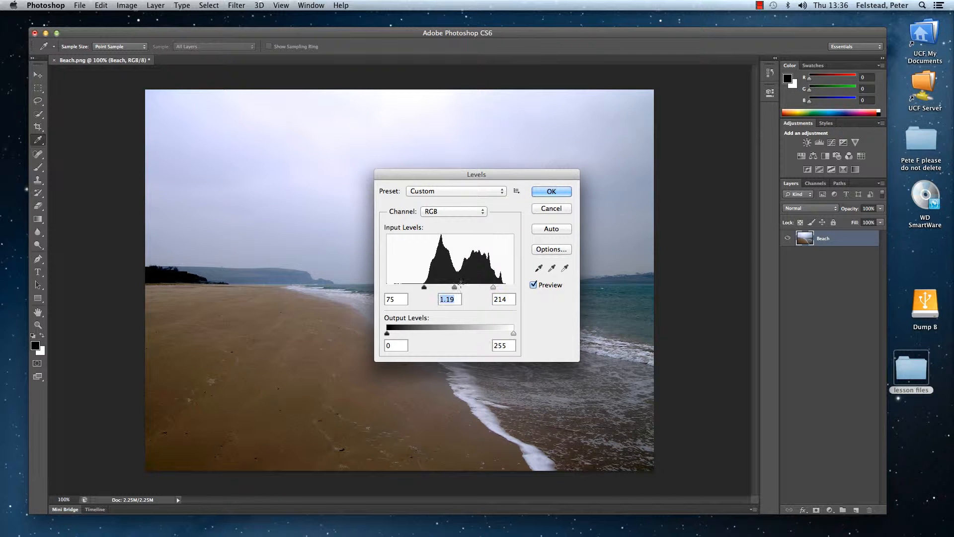
{"action": "left_click", "coordinate": [544, 193]}
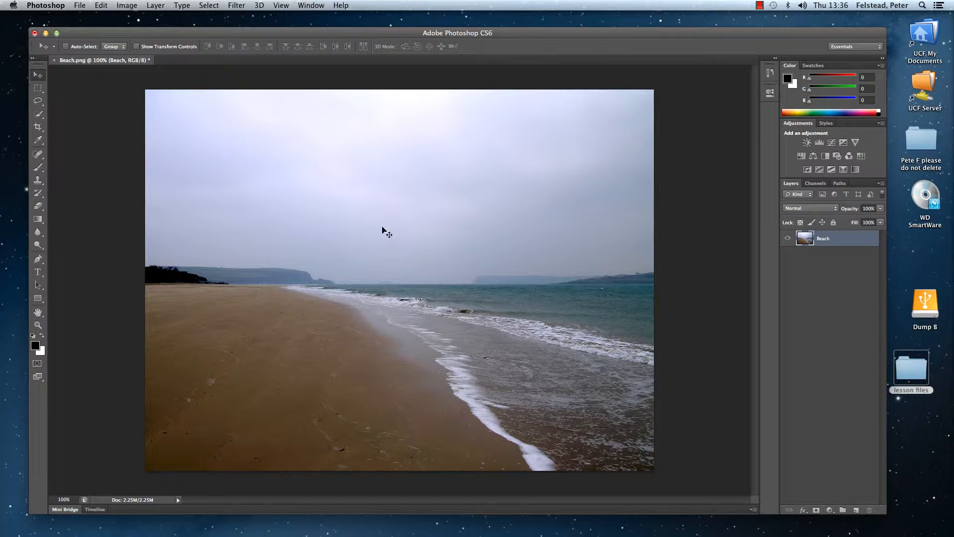
Begin saving the beach image as a new file and set its format to Photoshop.
{"action": "left_click", "coordinate": [79, 7]}
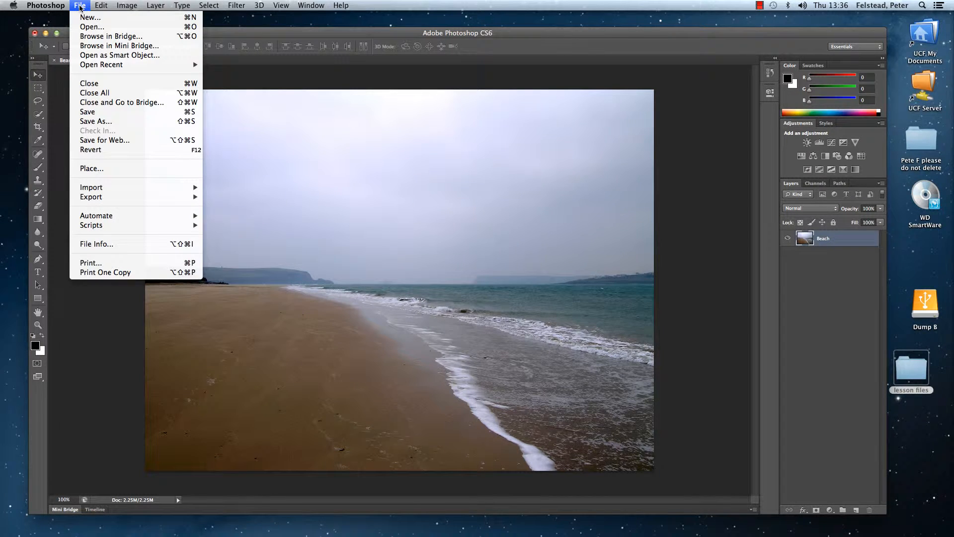
{"action": "left_click", "coordinate": [118, 121]}
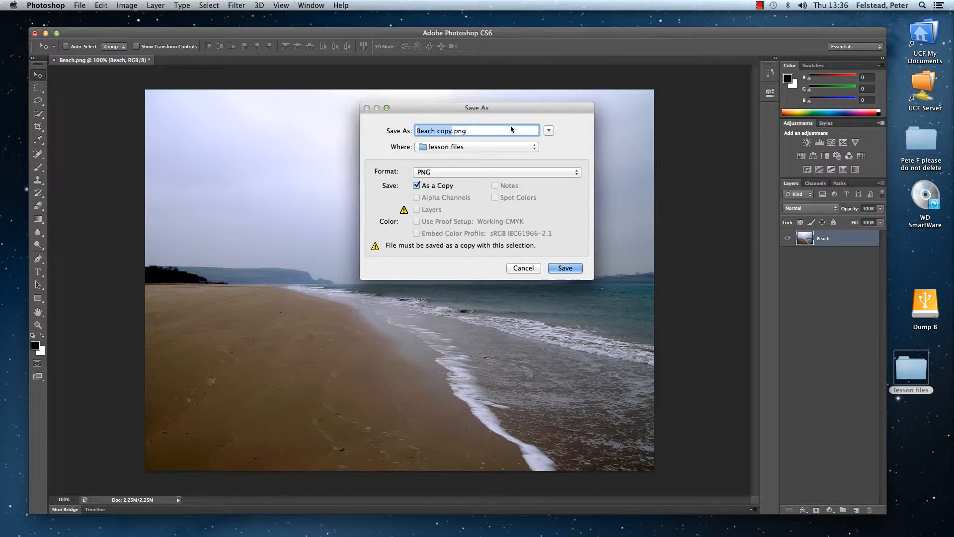
{"action": "left_click", "coordinate": [574, 174]}
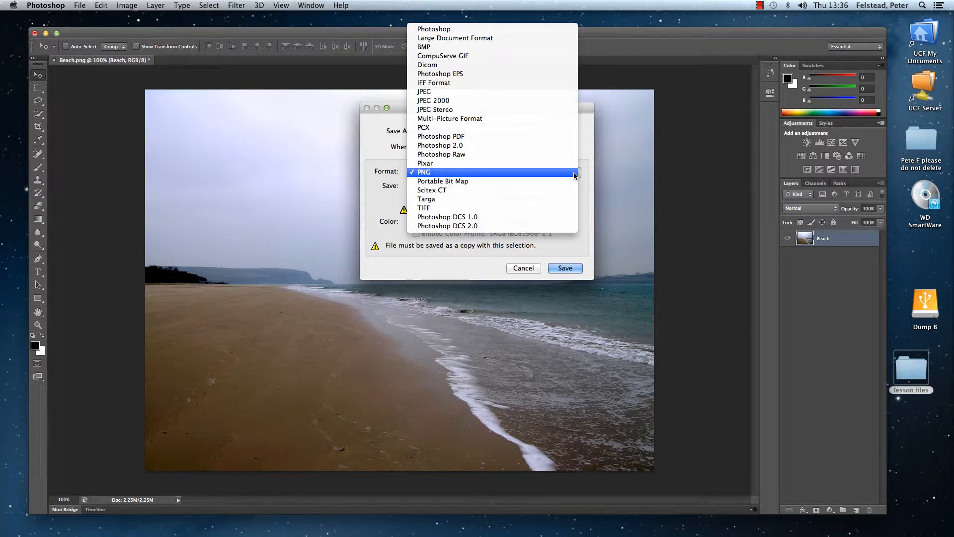
{"action": "left_click", "coordinate": [496, 30]}
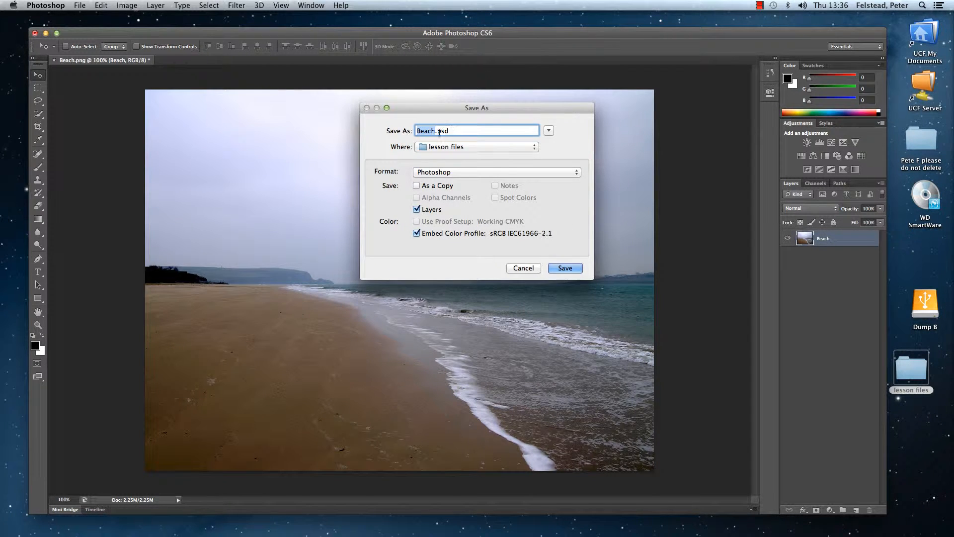
Name the file FInal.psd and save it in the lesson files folder with Maximize Compatibility on.
{"action": "left_click", "coordinate": [437, 131]}
{"action": "key", "text": "BackSpace"}
{"action": "key", "text": "BackSpace"}
{"action": "key", "text": "BackSpace"}
{"action": "key", "text": "BackSpace"}
{"action": "key", "text": "BackSpace"}
{"action": "type", "text": "FInal"}
{"action": "left_click", "coordinate": [534, 147]}
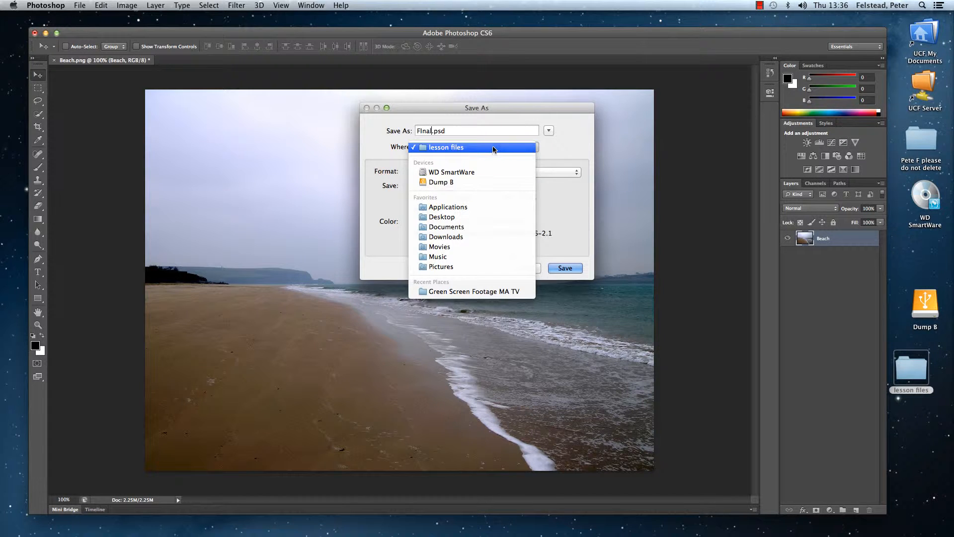
{"action": "left_click", "coordinate": [582, 237]}
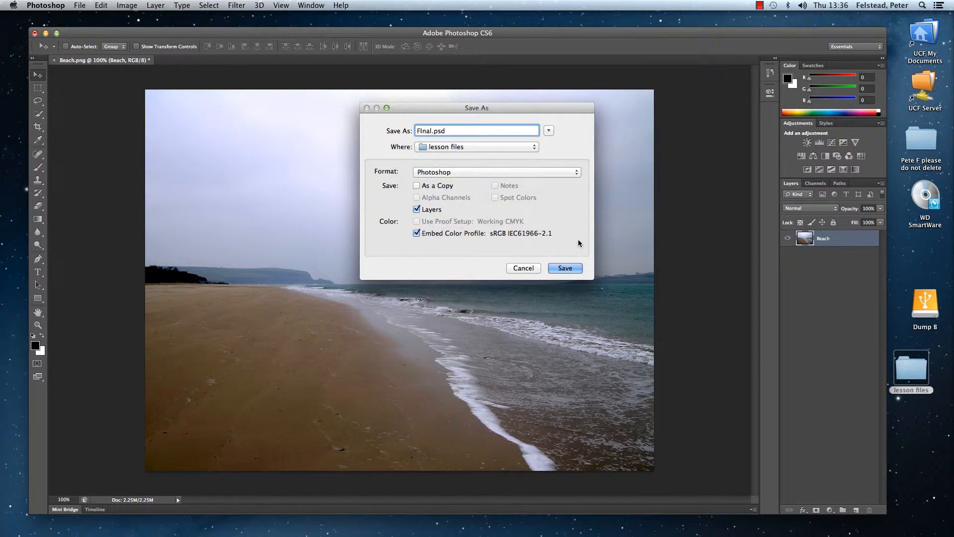
{"action": "left_click", "coordinate": [565, 269]}
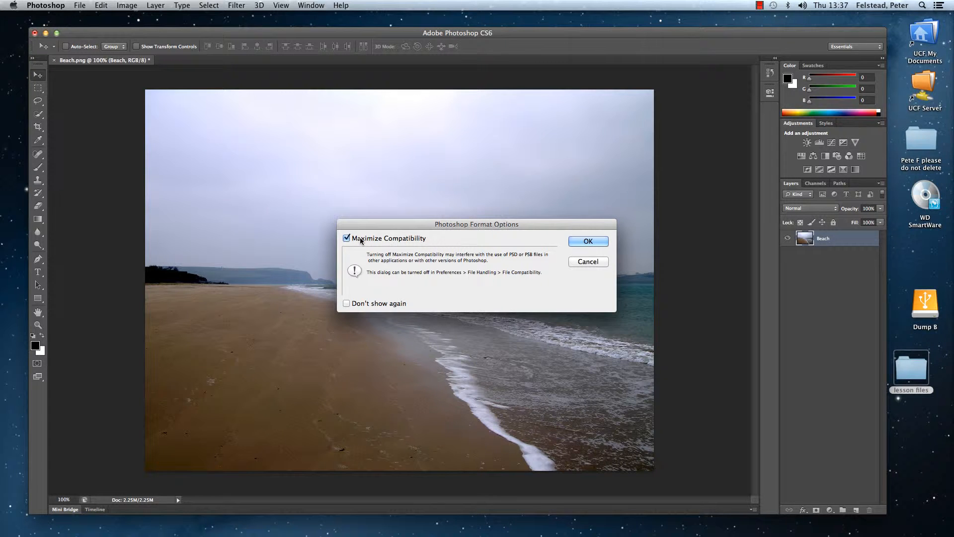
{"action": "left_click", "coordinate": [573, 243]}
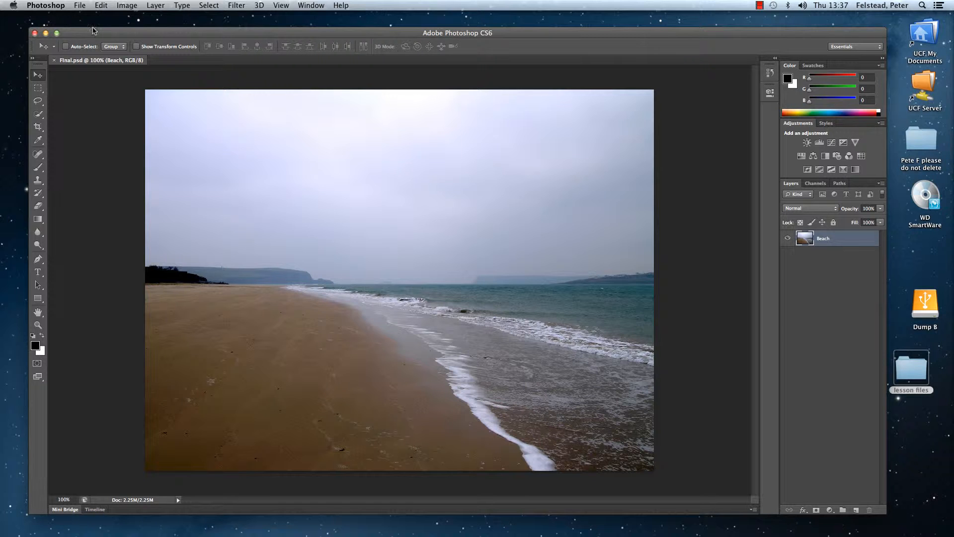
Open Gull.jpeg from the lesson files folder as a second document.
{"action": "left_click", "coordinate": [80, 6]}
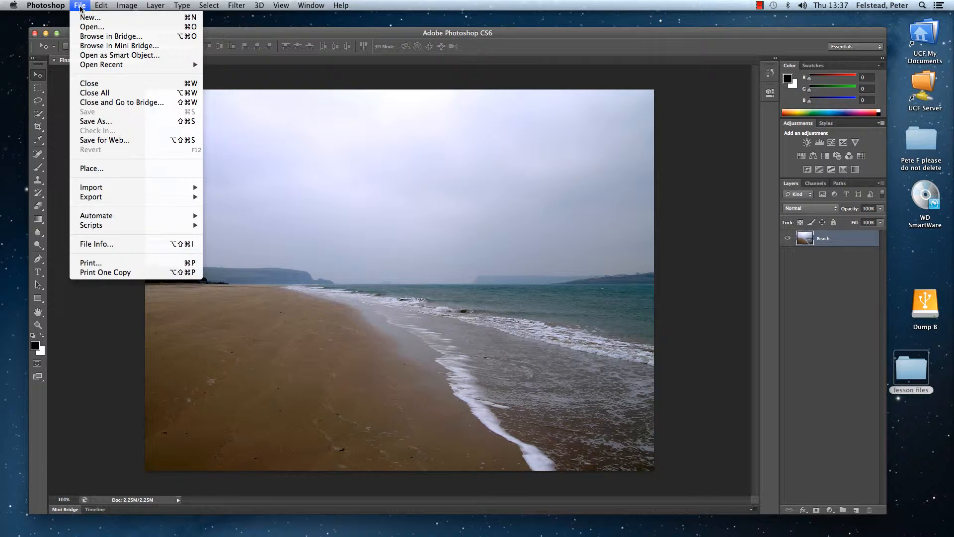
{"action": "left_click", "coordinate": [88, 32]}
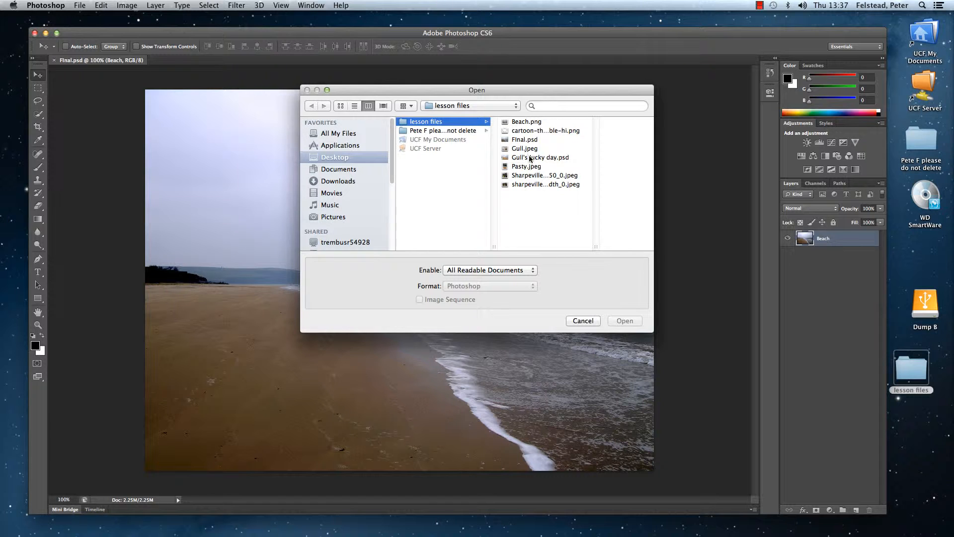
{"action": "left_click", "coordinate": [504, 149]}
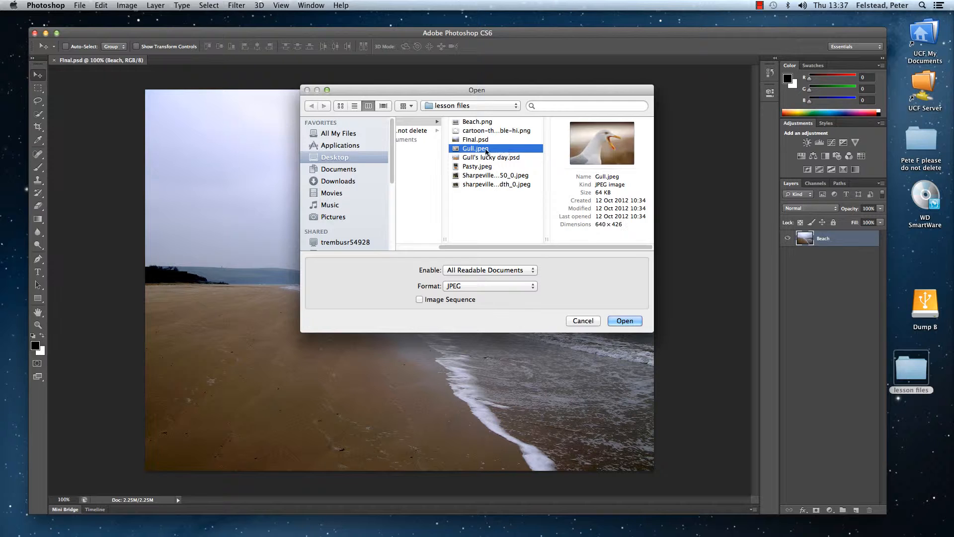
{"action": "double_click", "coordinate": [455, 149]}
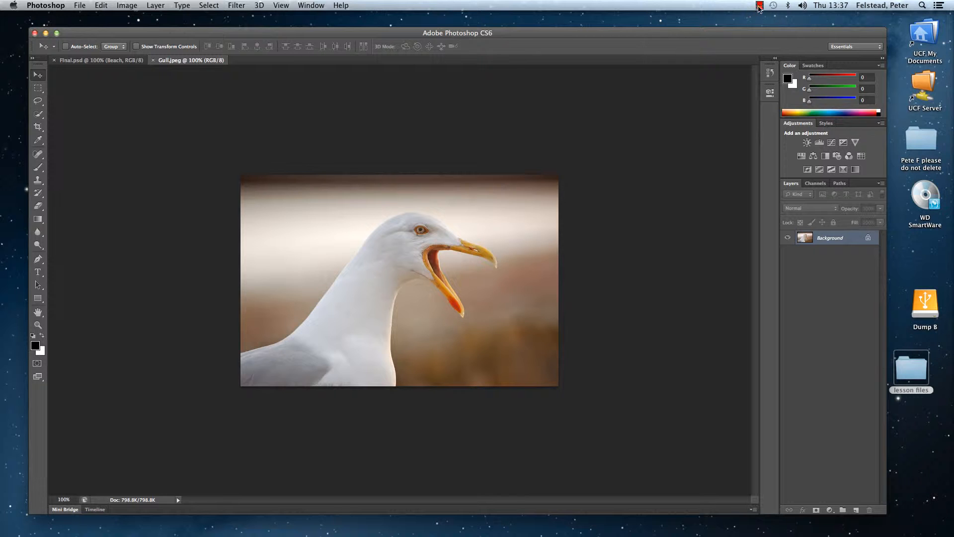
{"action": "left_click", "coordinate": [760, 6]}
{"action": "left_click", "coordinate": [725, 9]}
Convert the gull photo's locked Background into a regular layer named Gull.
{"action": "double_click", "coordinate": [869, 241]}
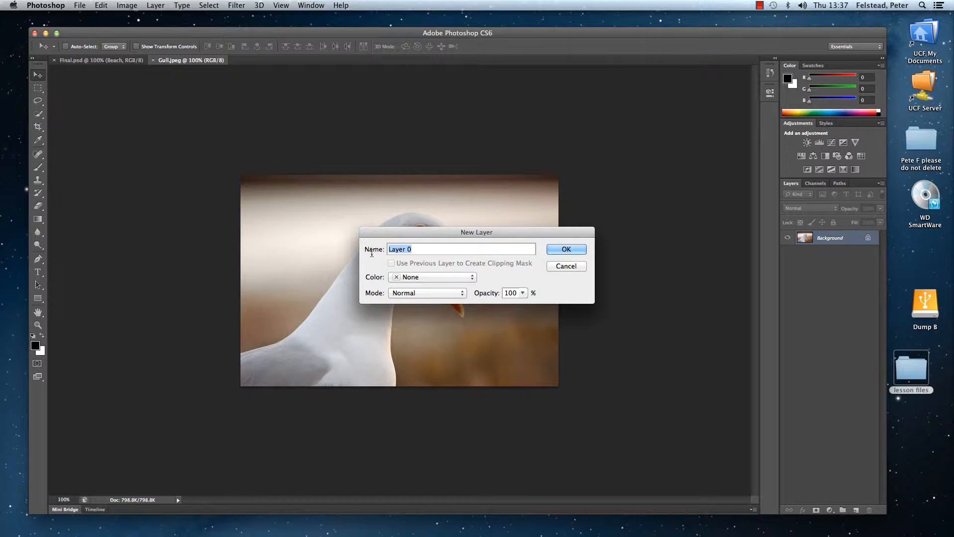
{"action": "key", "text": "BackSpace"}
{"action": "type", "text": "Gull"}
{"action": "left_click", "coordinate": [558, 252]}
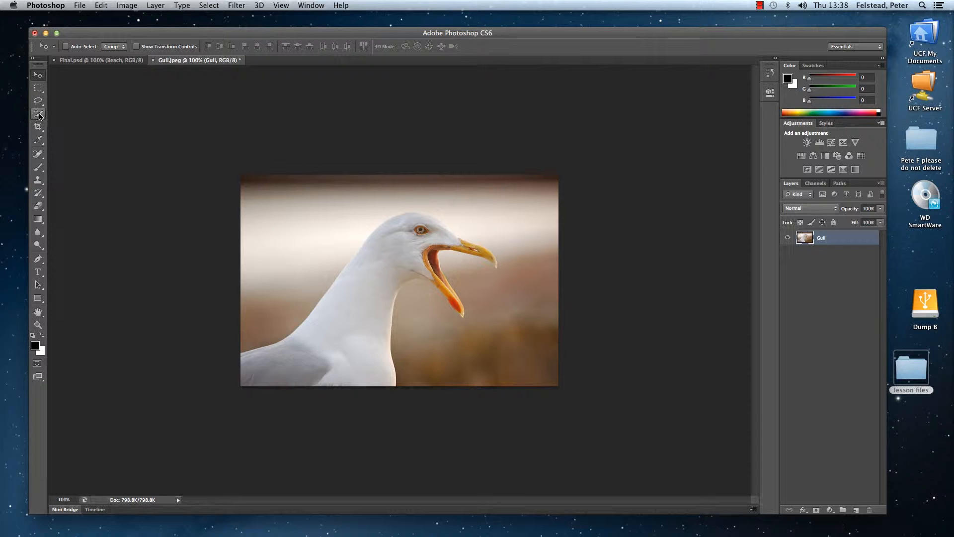
Select the gull's white head, neck and body with the Quick Selection tool.
{"action": "left_click", "coordinate": [40, 116]}
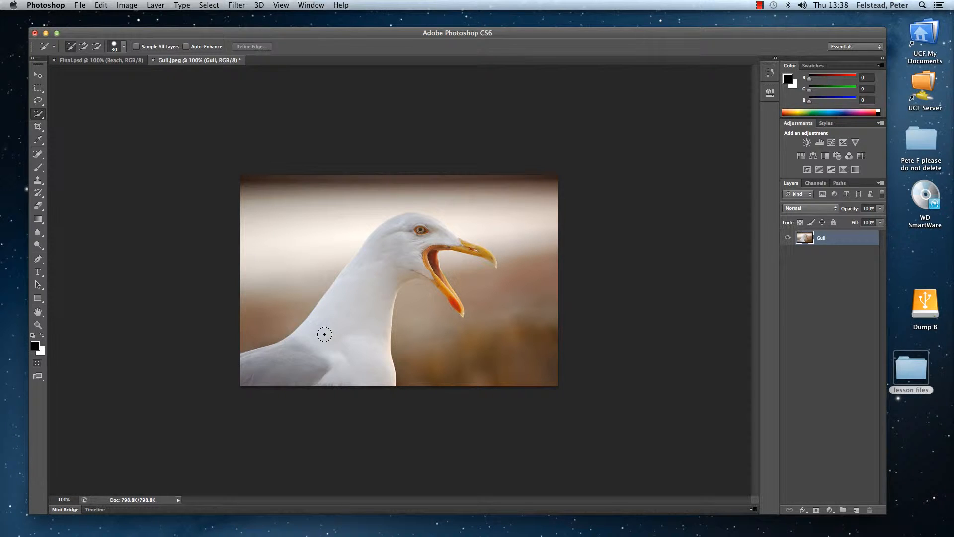
{"action": "mouse_move", "coordinate": [325, 334]}
{"action": "left_mouse_down"}
{"action": "mouse_move", "coordinate": [403, 235]}
{"action": "mouse_move", "coordinate": [489, 259]}
{"action": "left_mouse_up"}
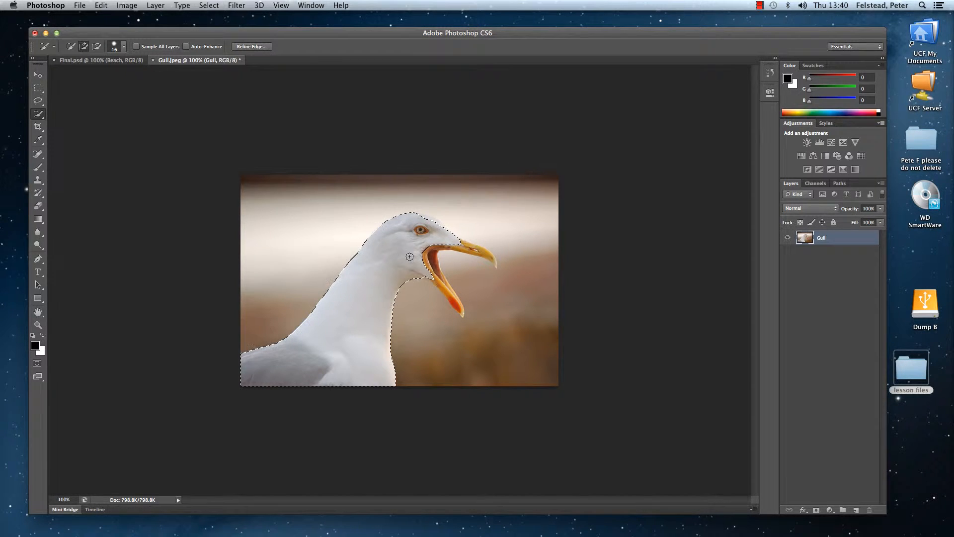
Zoom in on the gull's head to about 429% and examine the selection edge around the crown and beak.
{"action": "left_click", "coordinate": [38, 325]}
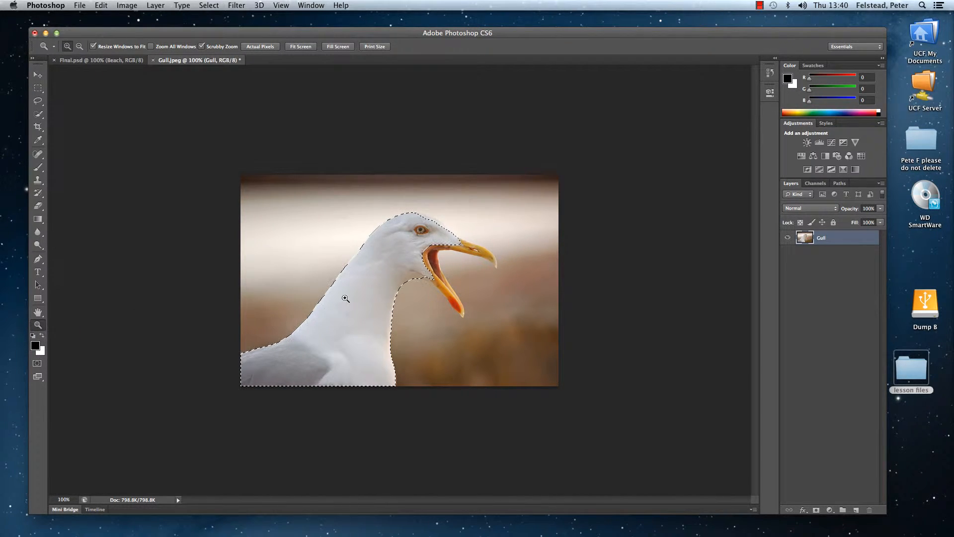
{"action": "left_click", "coordinate": [365, 296]}
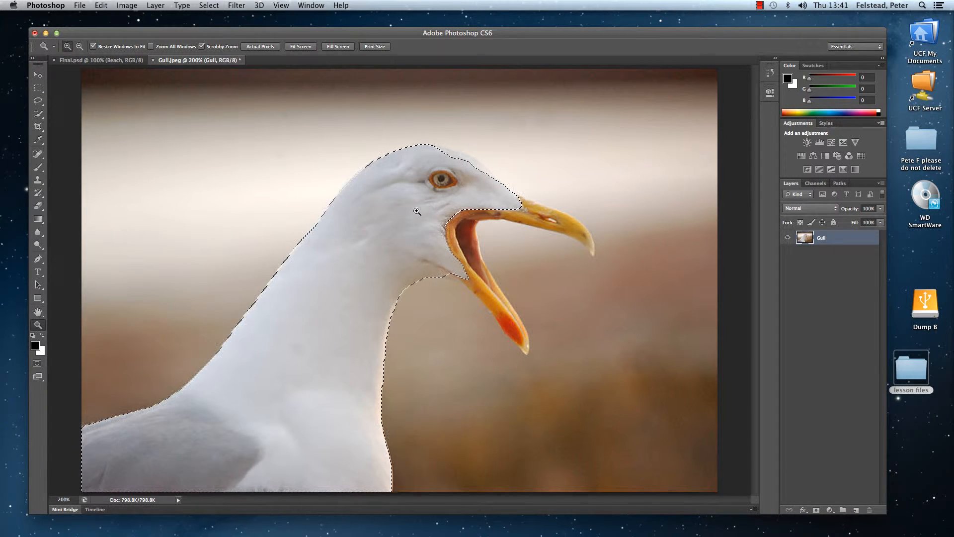
{"action": "key", "text": "alt"}
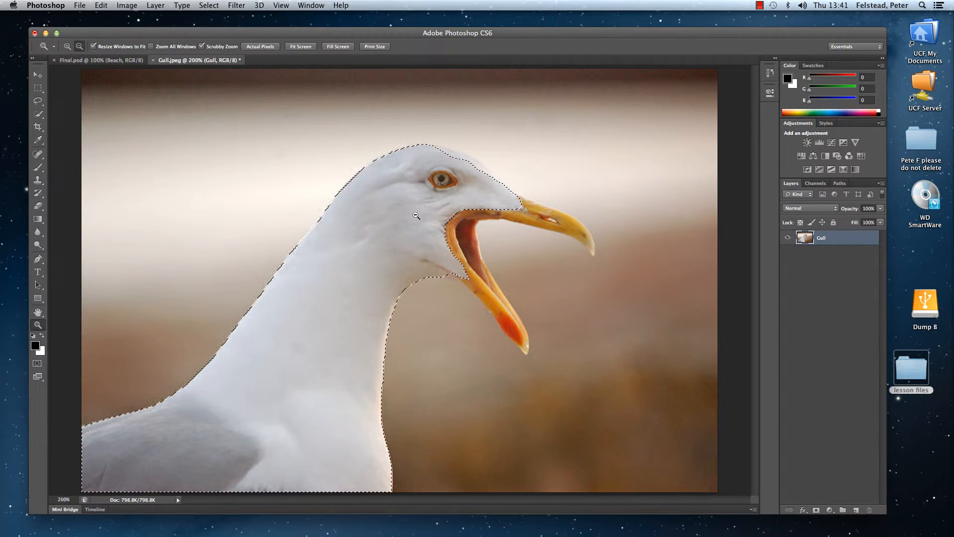
{"action": "left_click", "coordinate": [416, 215], "text": "alt"}
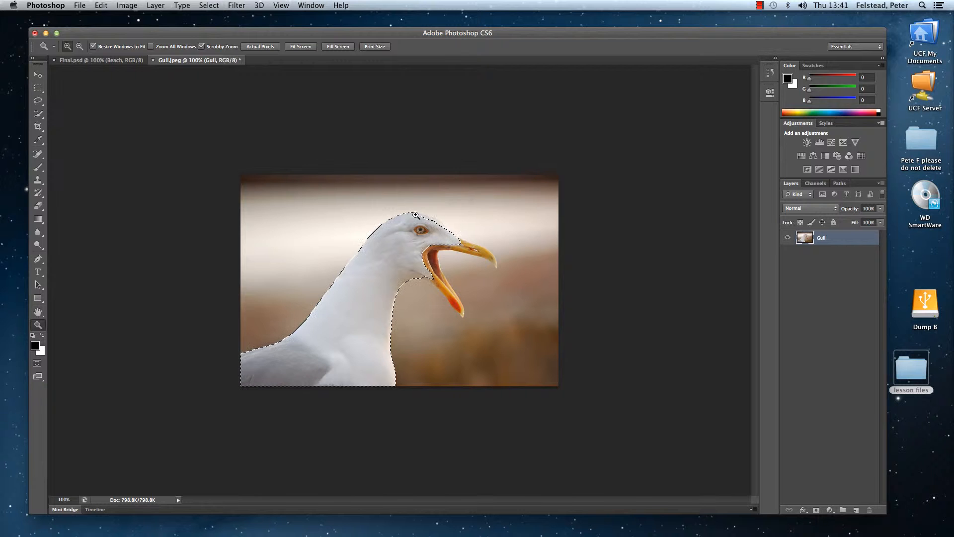
{"action": "left_click", "coordinate": [416, 216]}
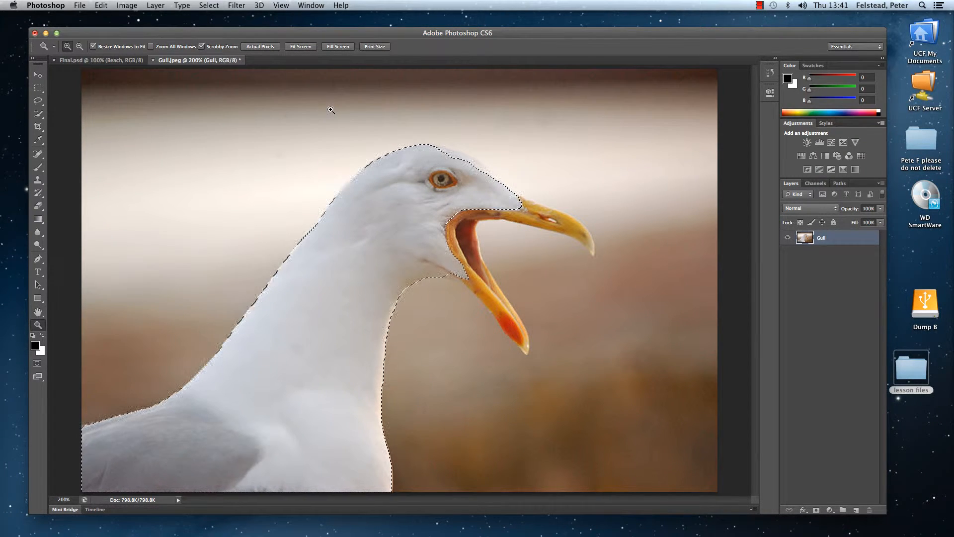
{"action": "left_click_drag", "start_coordinate": [334, 116], "coordinate": [352, 166]}
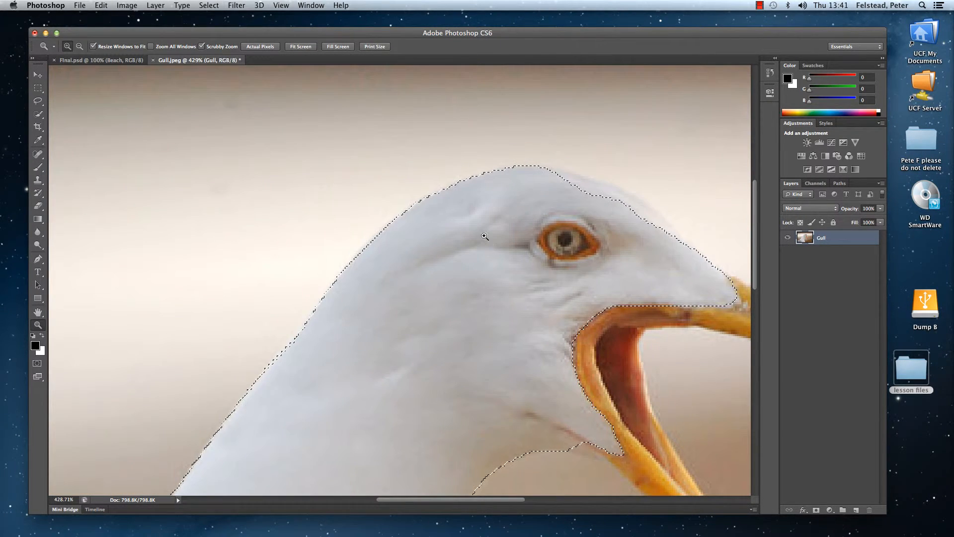
{"action": "mouse_move", "coordinate": [434, 502]}
{"action": "left_mouse_down"}
{"action": "mouse_move", "coordinate": [500, 502]}
{"action": "mouse_move", "coordinate": [440, 502]}
{"action": "left_mouse_up"}
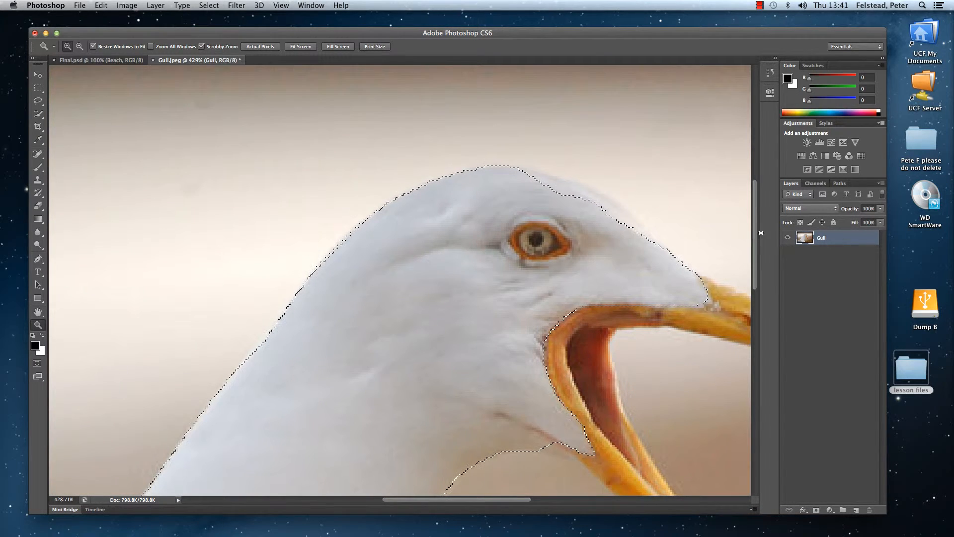
{"action": "mouse_move", "coordinate": [759, 233]}
{"action": "left_mouse_down"}
{"action": "mouse_move", "coordinate": [761, 307]}
{"action": "mouse_move", "coordinate": [761, 230]}
{"action": "left_mouse_up"}
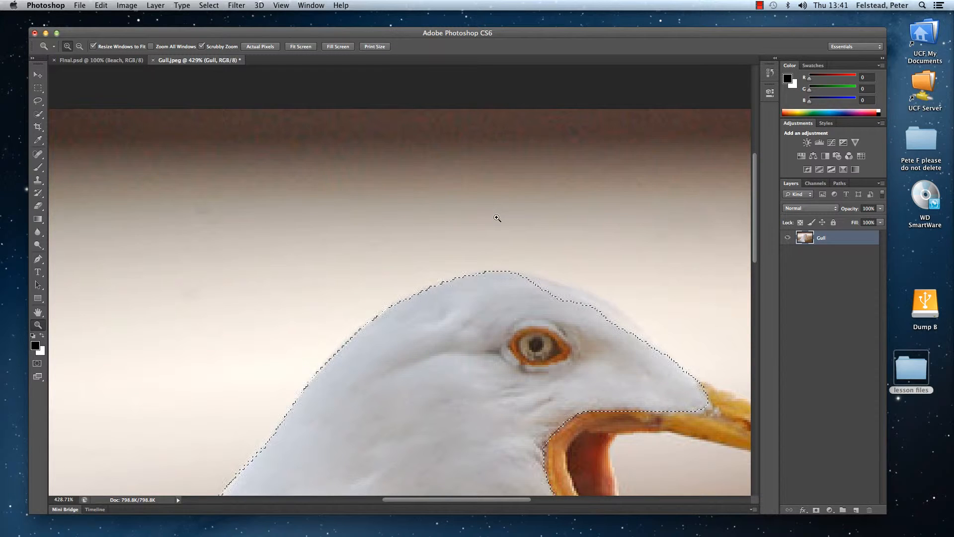
Extend the selection over the gull's upper beak, open mouth and lower beak with the Quick Selection tool and an 8 px brush.
{"action": "left_click_drag", "start_coordinate": [522, 249], "coordinate": [362, 49]}
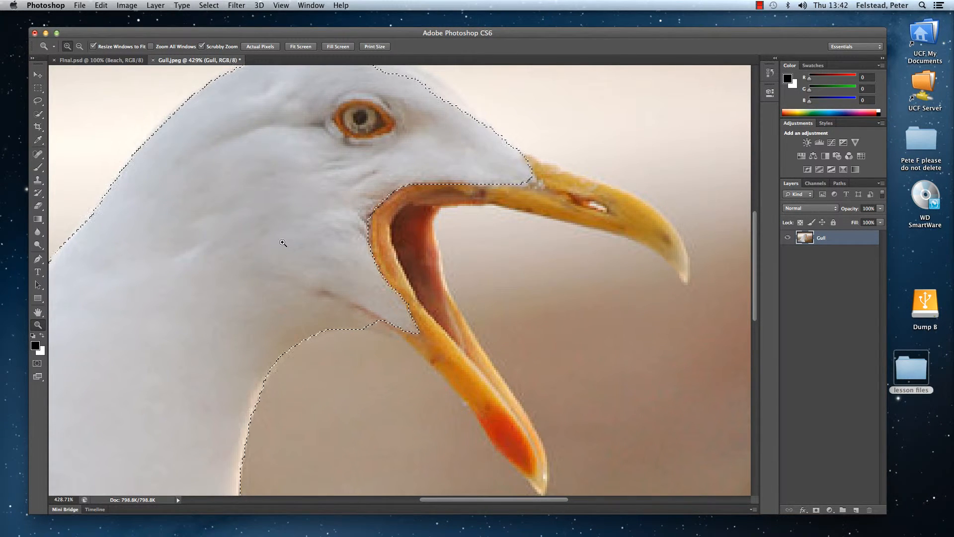
{"action": "left_click", "coordinate": [285, 238]}
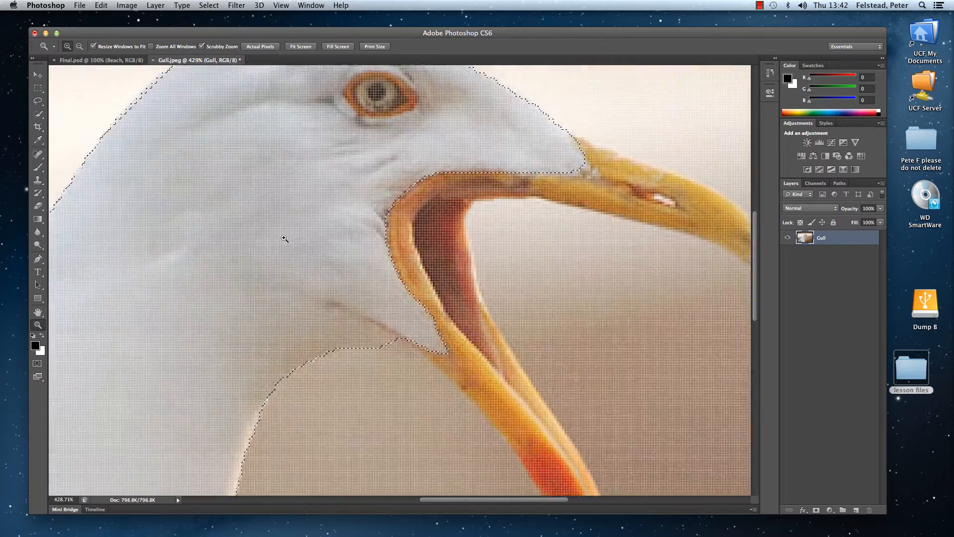
{"action": "left_click_drag", "start_coordinate": [285, 238], "coordinate": [285, 177]}
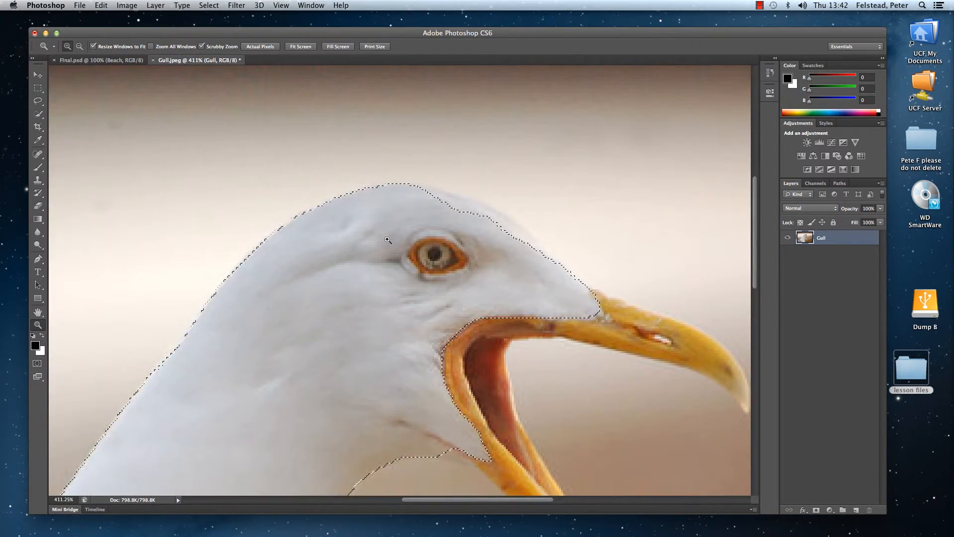
{"action": "left_click_drag", "start_coordinate": [457, 247], "coordinate": [403, 143]}
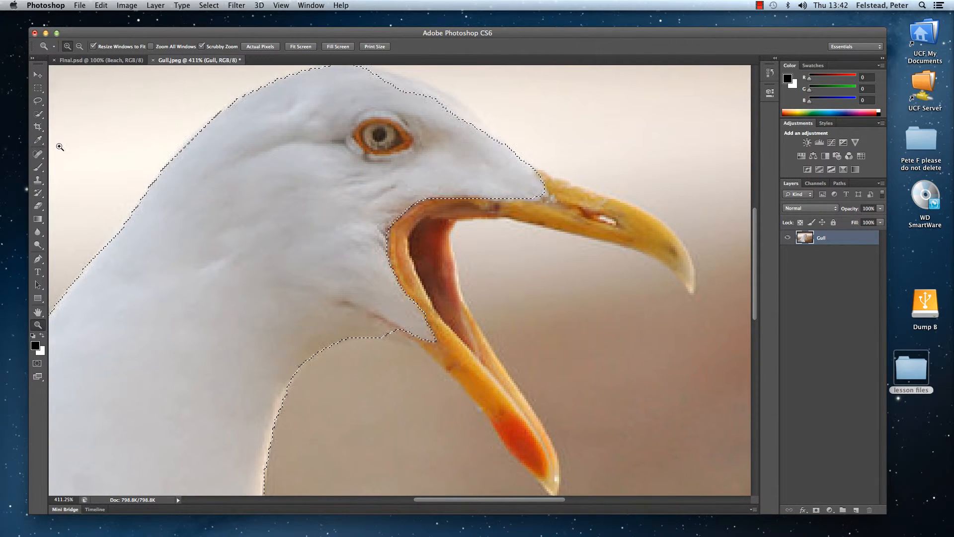
{"action": "left_click", "coordinate": [38, 113]}
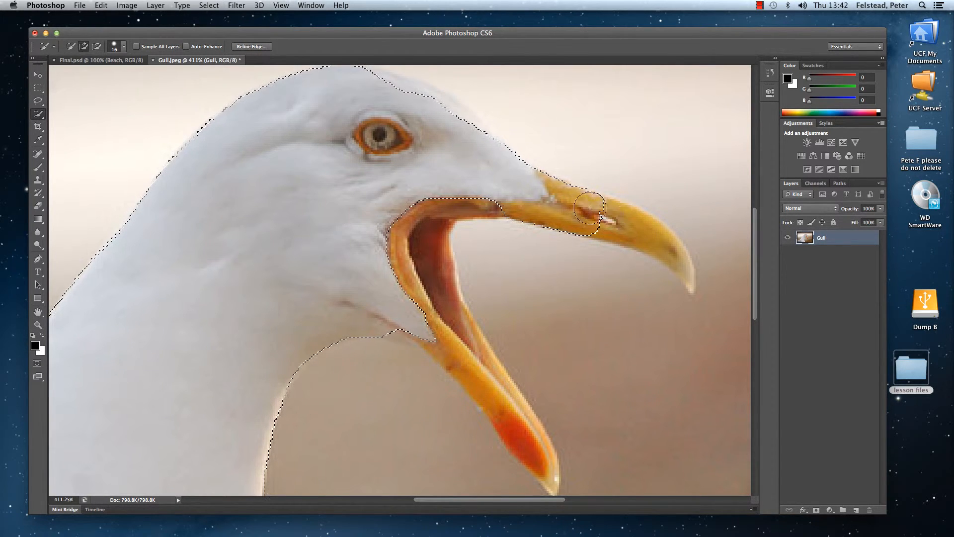
{"action": "left_click", "coordinate": [124, 47]}
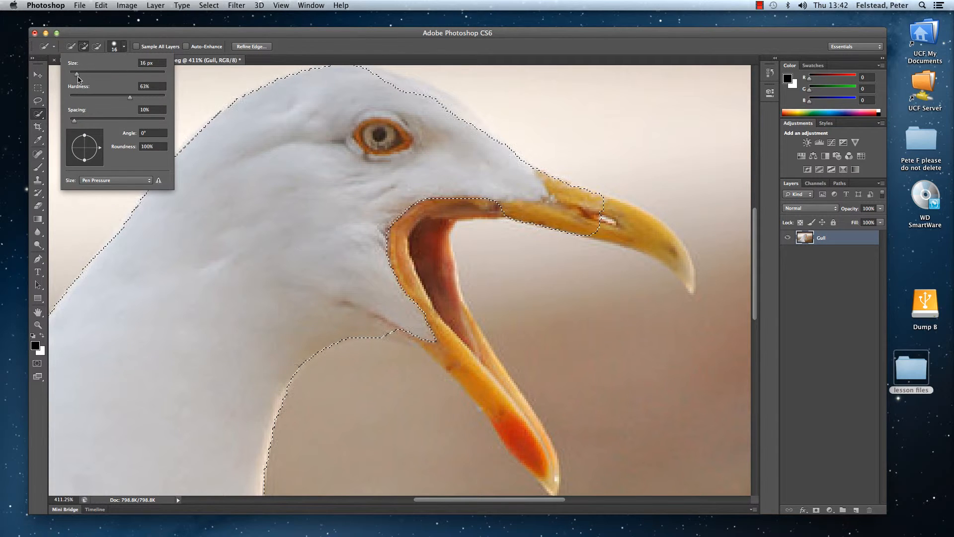
{"action": "left_click_drag", "start_coordinate": [76, 75], "coordinate": [73, 74]}
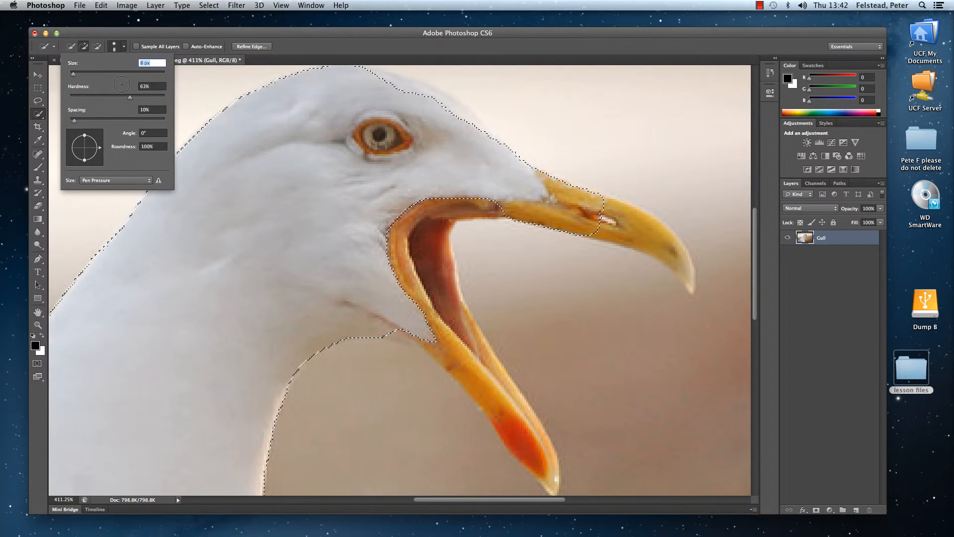
{"action": "mouse_move", "coordinate": [608, 210]}
{"action": "left_mouse_down"}
{"action": "mouse_move", "coordinate": [681, 264]}
{"action": "mouse_move", "coordinate": [664, 245]}
{"action": "left_mouse_up"}
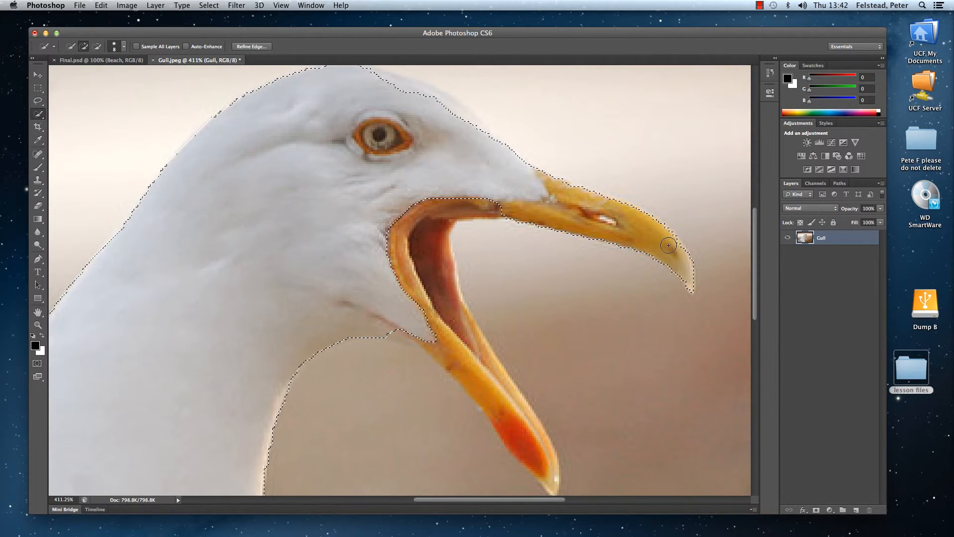
{"action": "mouse_move", "coordinate": [413, 211]}
{"action": "left_mouse_down"}
{"action": "mouse_move", "coordinate": [443, 184]}
{"action": "mouse_move", "coordinate": [407, 242]}
{"action": "mouse_move", "coordinate": [437, 322]}
{"action": "mouse_move", "coordinate": [458, 332]}
{"action": "left_mouse_up"}
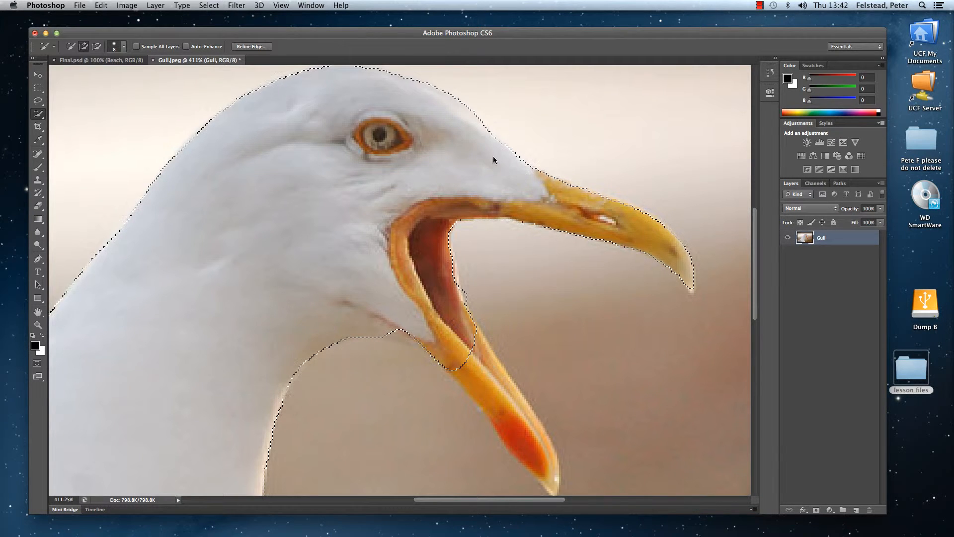
{"action": "mouse_move", "coordinate": [496, 455]}
{"action": "left_mouse_down"}
{"action": "mouse_move", "coordinate": [534, 456]}
{"action": "mouse_move", "coordinate": [486, 387]}
{"action": "mouse_move", "coordinate": [451, 304]}
{"action": "mouse_move", "coordinate": [512, 463]}
{"action": "mouse_move", "coordinate": [549, 469]}
{"action": "left_mouse_up"}
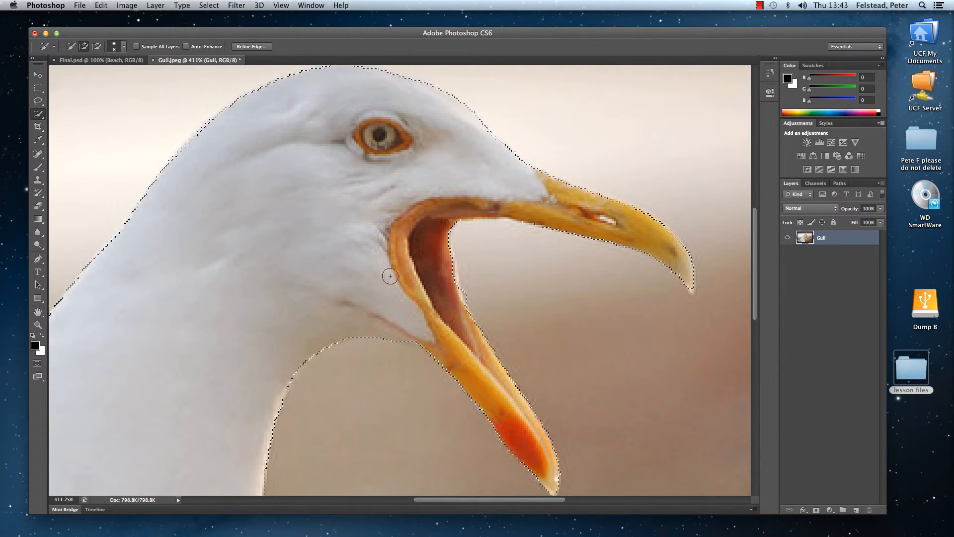
Refine the gull selection's edge with Smooth 45, Feather 0.0 px and Shift Edge -25%, output as a selection.
{"action": "left_click", "coordinate": [38, 326]}
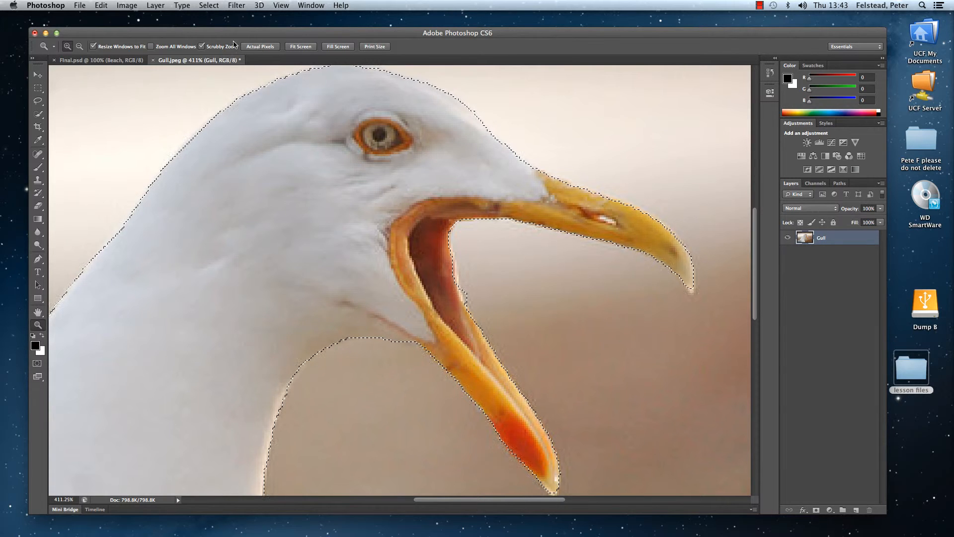
{"action": "left_click", "coordinate": [293, 47]}
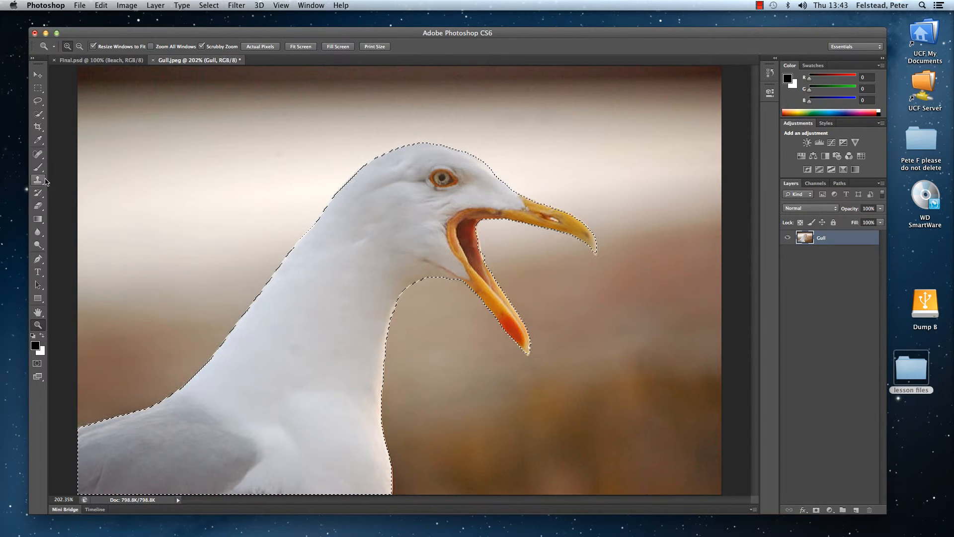
{"action": "left_click", "coordinate": [38, 114]}
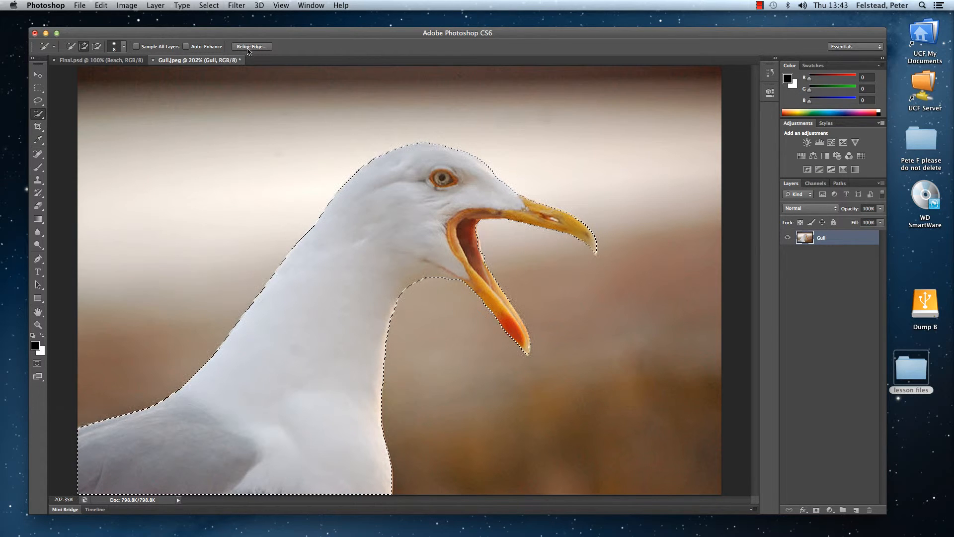
{"action": "left_click", "coordinate": [251, 46]}
{"action": "left_click_drag", "start_coordinate": [477, 141], "coordinate": [702, 139]}
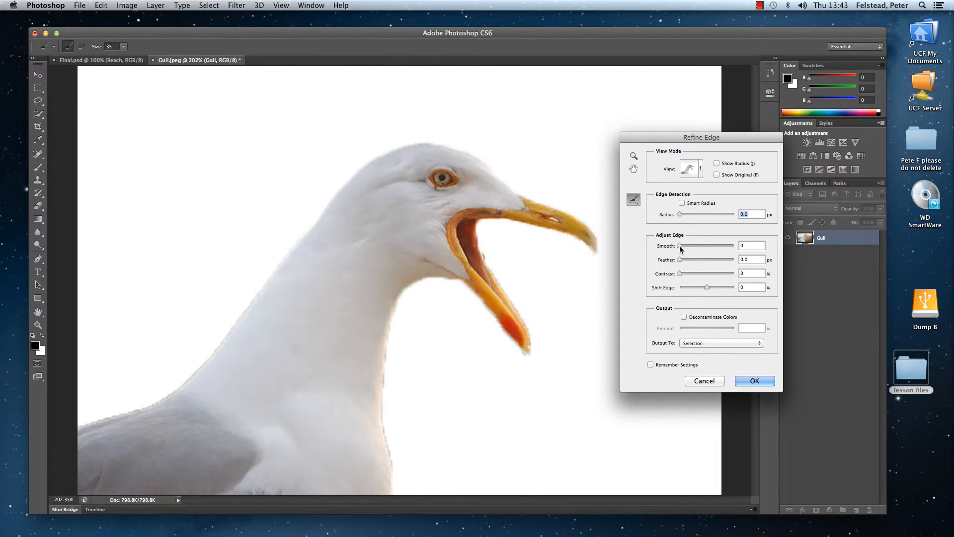
{"action": "left_click_drag", "start_coordinate": [682, 245], "coordinate": [704, 249]}
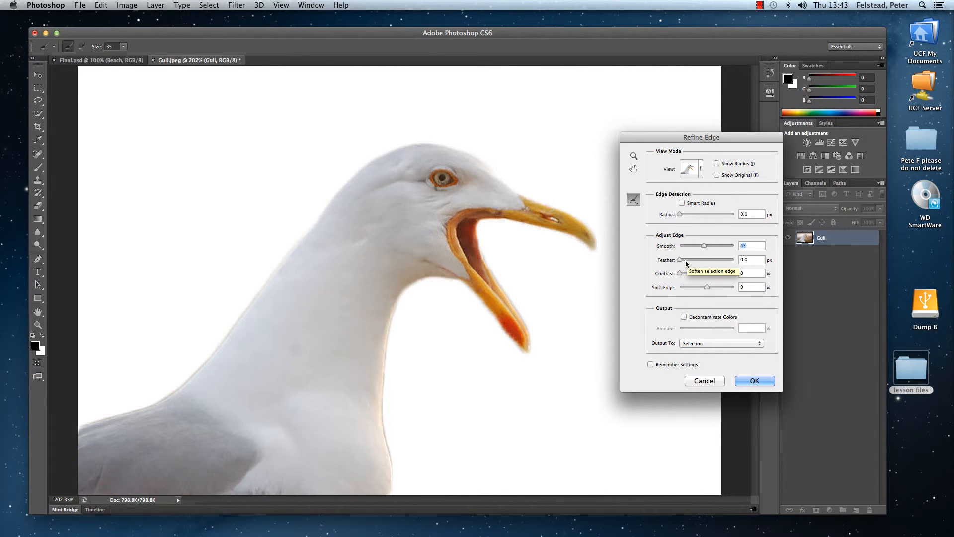
{"action": "mouse_move", "coordinate": [680, 260]}
{"action": "left_mouse_down"}
{"action": "mouse_move", "coordinate": [703, 260]}
{"action": "mouse_move", "coordinate": [680, 261]}
{"action": "left_mouse_up"}
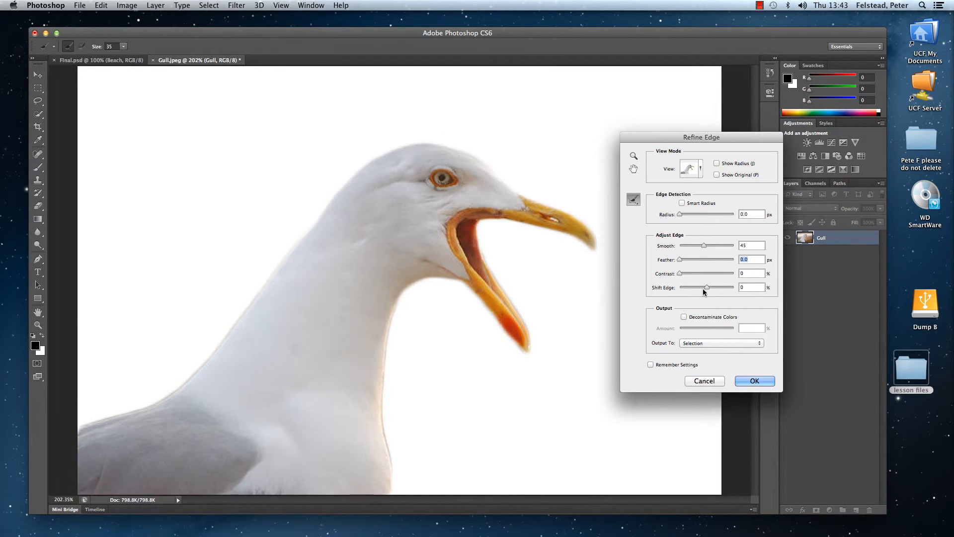
{"action": "mouse_move", "coordinate": [707, 288]}
{"action": "left_mouse_down"}
{"action": "mouse_move", "coordinate": [715, 291]}
{"action": "mouse_move", "coordinate": [701, 290]}
{"action": "left_mouse_up"}
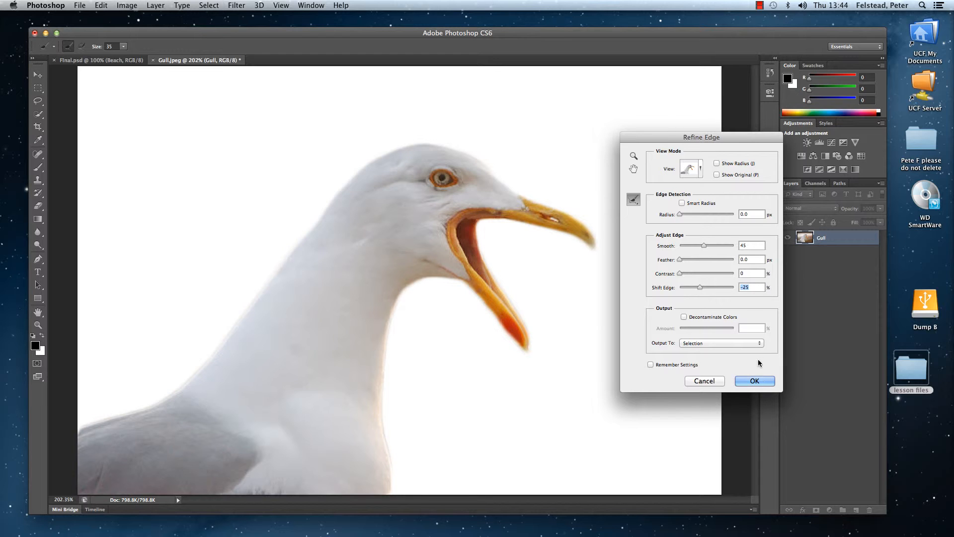
{"action": "left_click", "coordinate": [755, 381]}
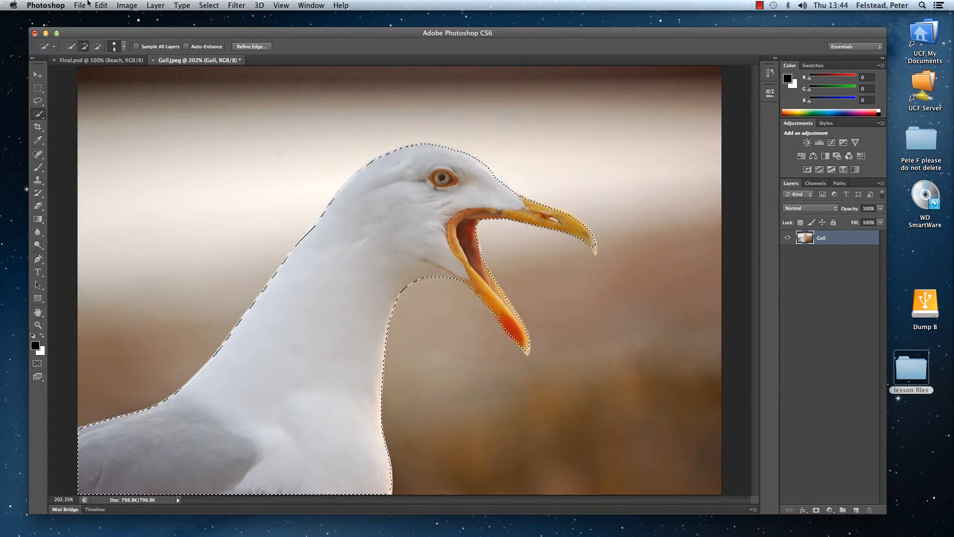
Invert the selection and delete the blurred background around the gull.
{"action": "left_click", "coordinate": [208, 5]}
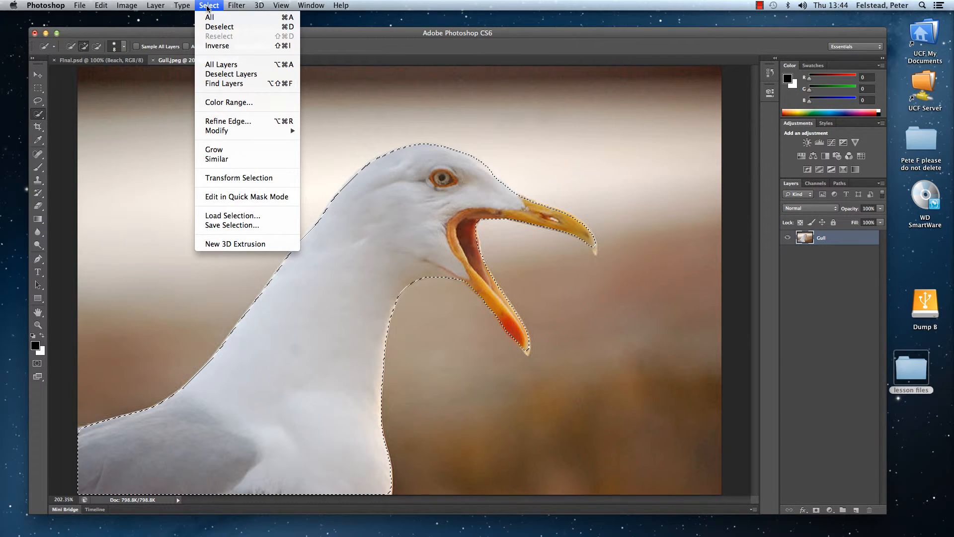
{"action": "left_click", "coordinate": [216, 46]}
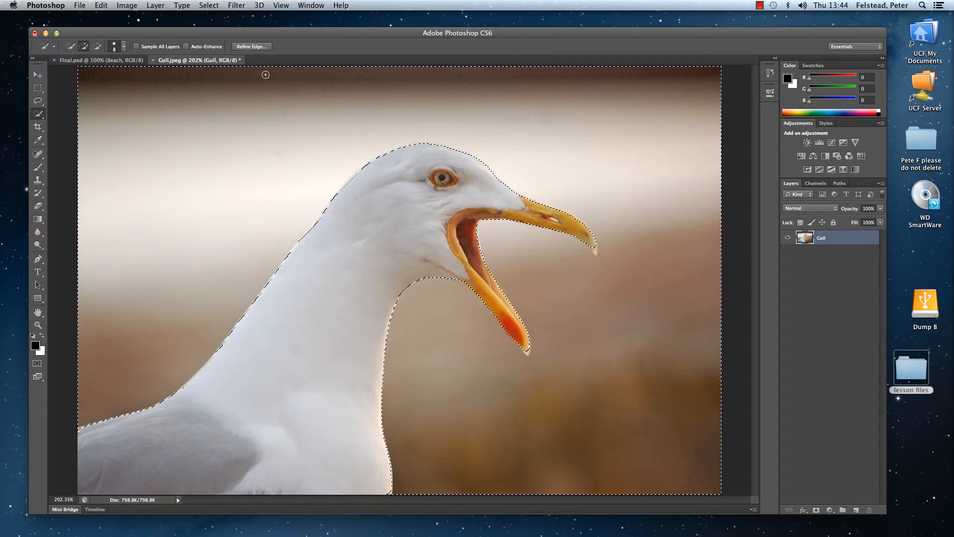
{"action": "key", "text": "Delete"}
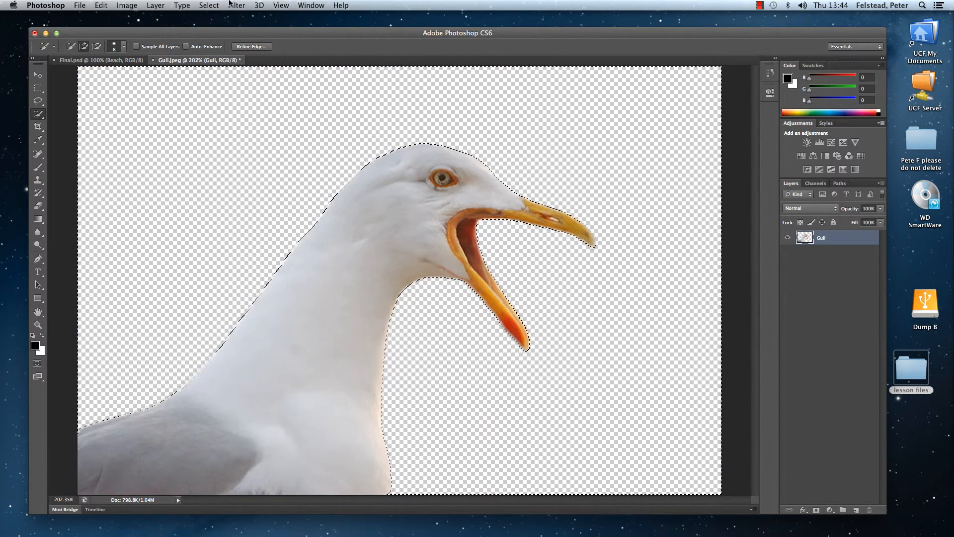
Save the cutout as Gull.psd in the lesson files folder with layers and Maximize Compatibility on, and deselect everything.
{"action": "left_click", "coordinate": [78, 5]}
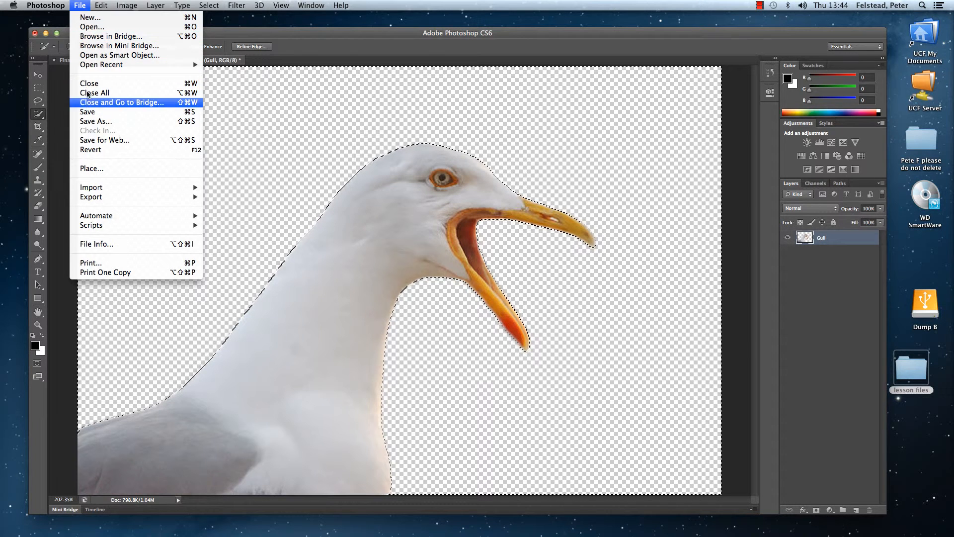
{"action": "left_click", "coordinate": [92, 121]}
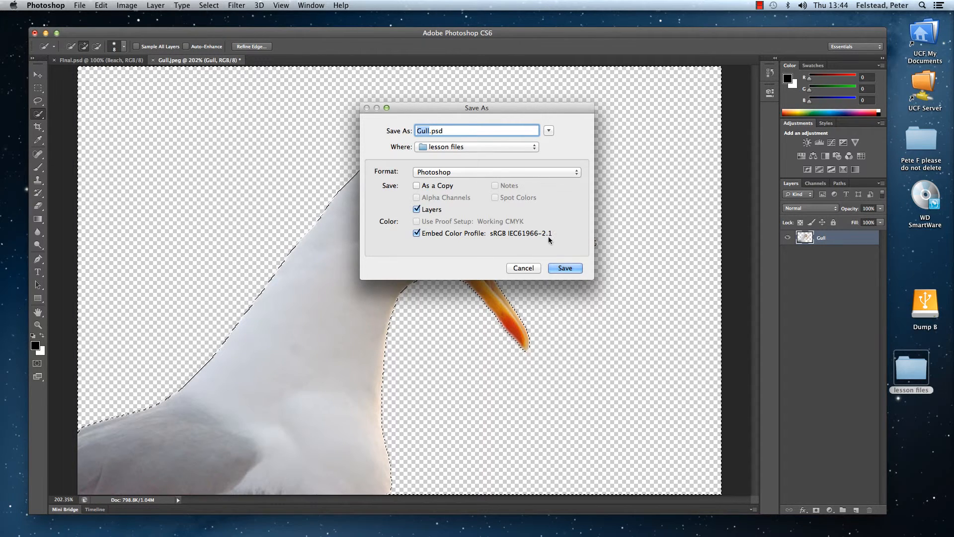
{"action": "left_click", "coordinate": [565, 268]}
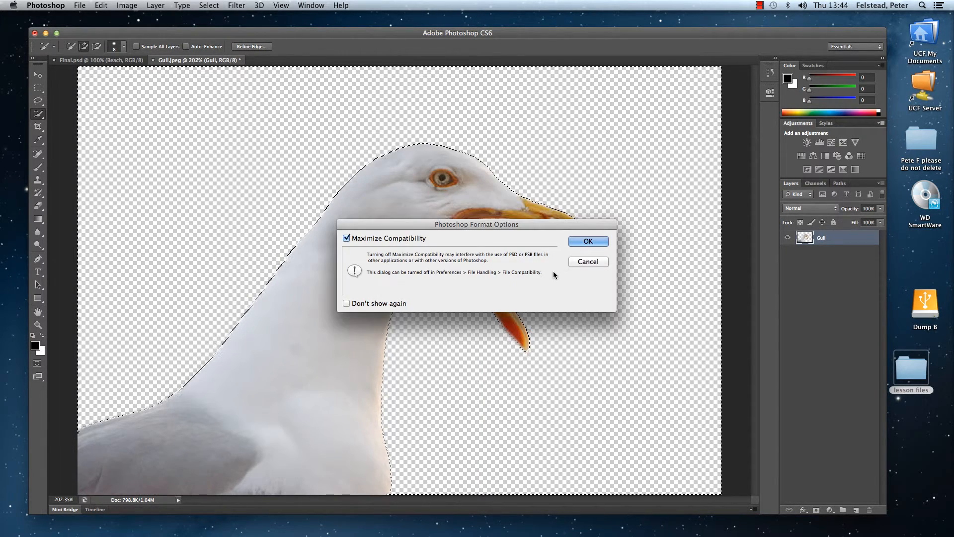
{"action": "left_click", "coordinate": [585, 241]}
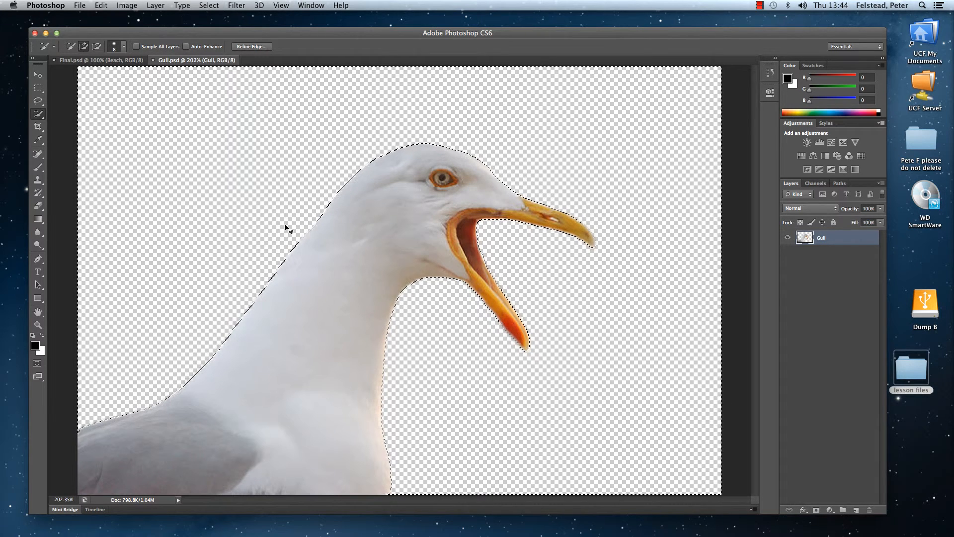
{"action": "key", "text": "super+d"}
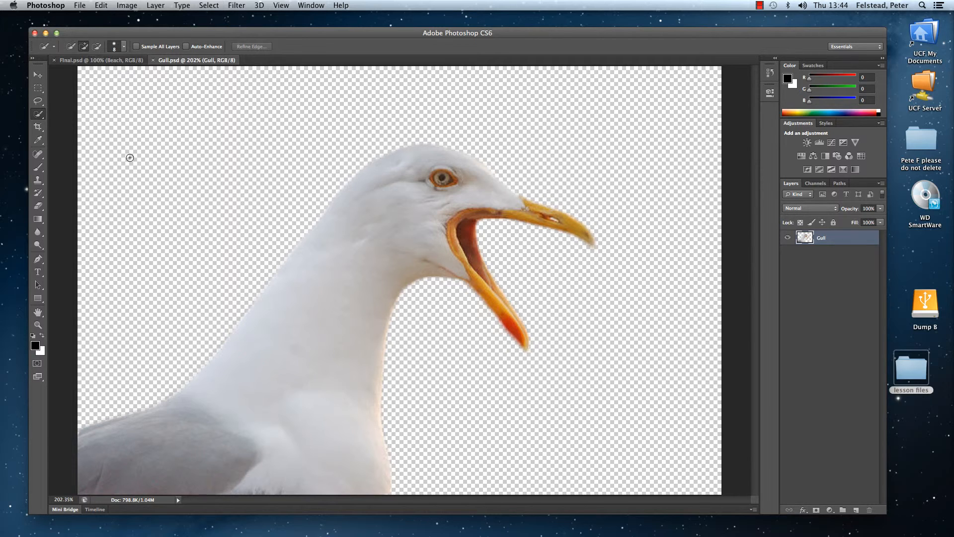
Copy the gull cutout from a floating Gull.psd window into Final.psd and position it in the lower-left corner of the beach image.
{"action": "left_click", "coordinate": [38, 76]}
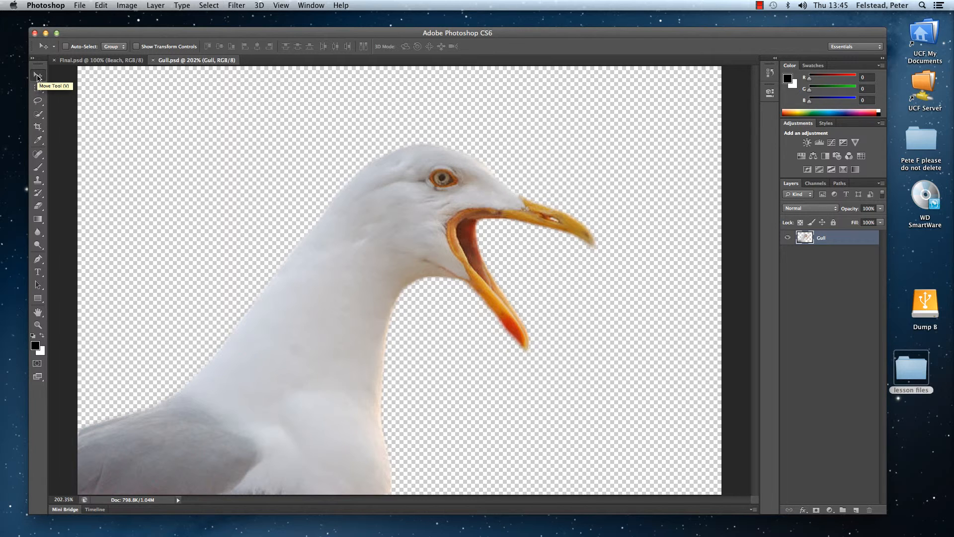
{"action": "left_click", "coordinate": [90, 62]}
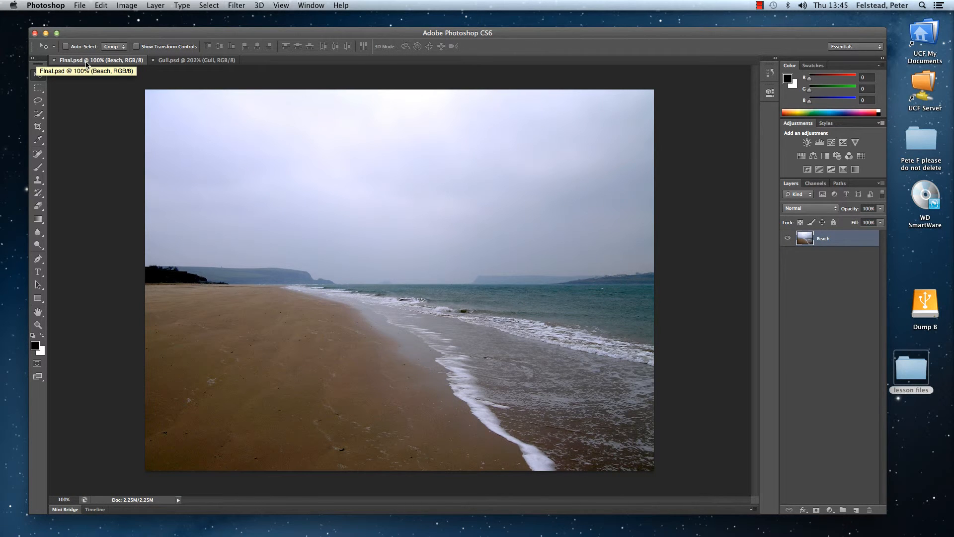
{"action": "left_click", "coordinate": [172, 60]}
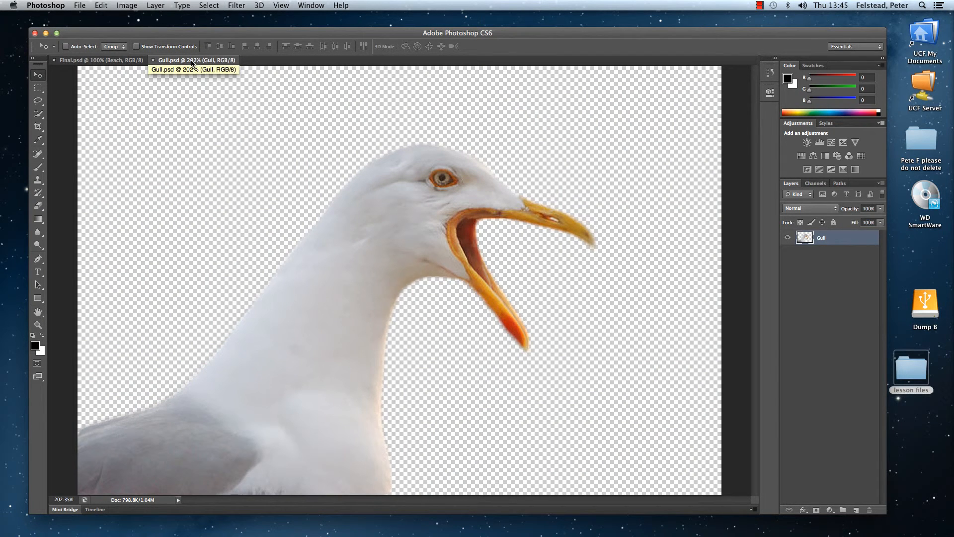
{"action": "left_click_drag", "start_coordinate": [194, 65], "coordinate": [351, 122]}
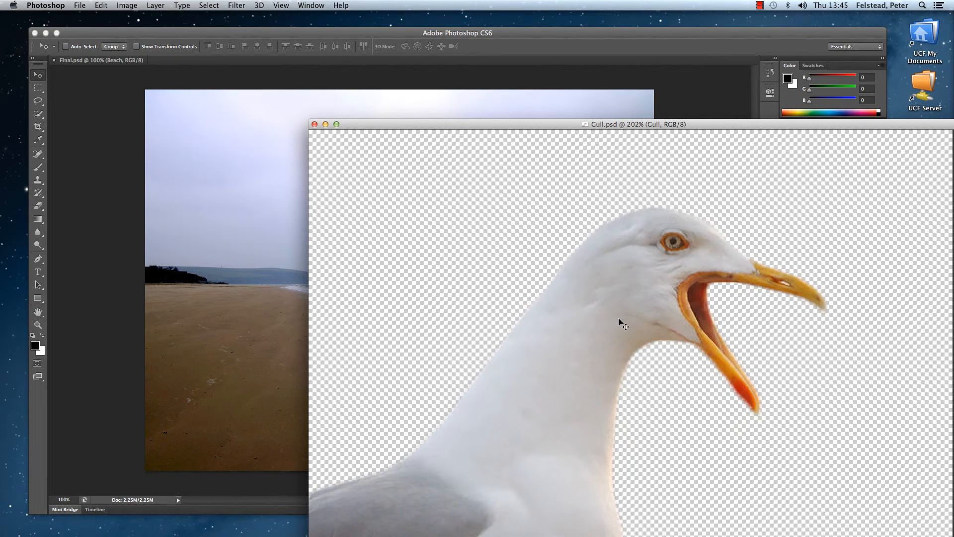
{"action": "left_click_drag", "start_coordinate": [620, 321], "coordinate": [256, 256]}
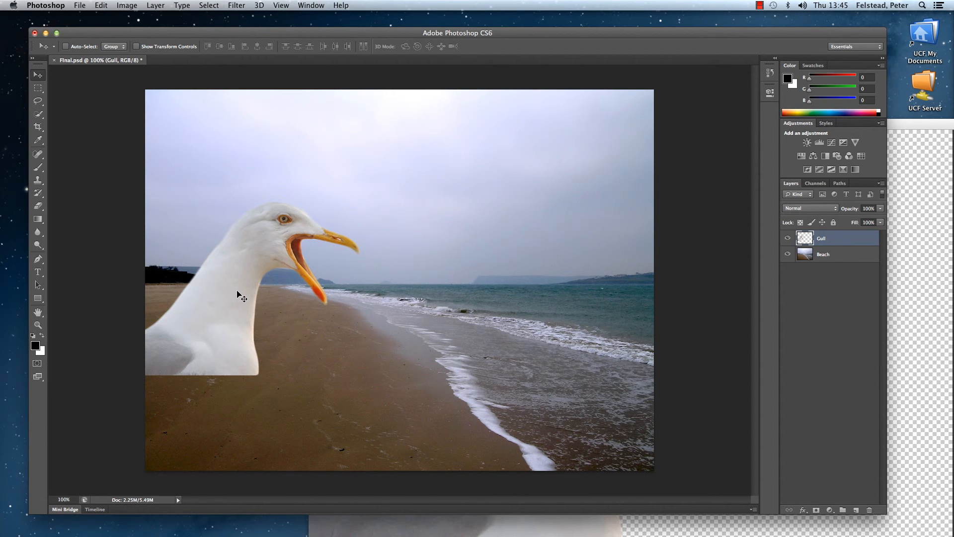
{"action": "left_click_drag", "start_coordinate": [238, 293], "coordinate": [270, 385]}
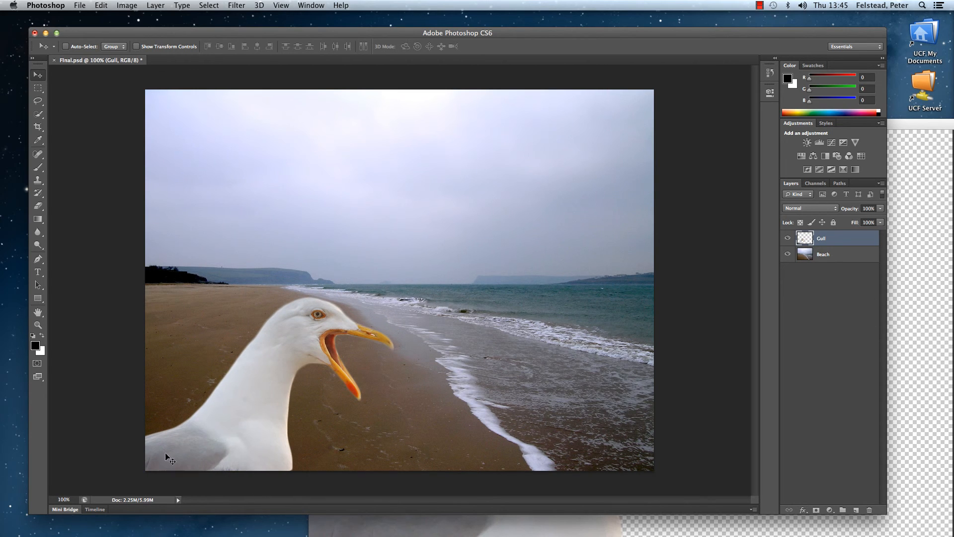